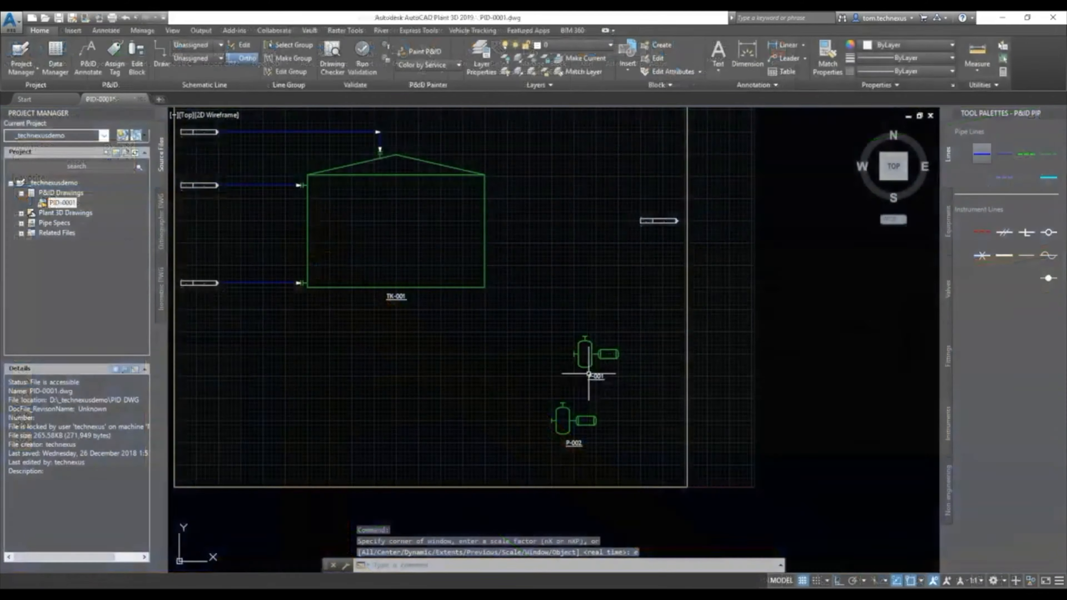
scroll(588, 361, up, 3)
middle_drag(608, 369, 581, 388)
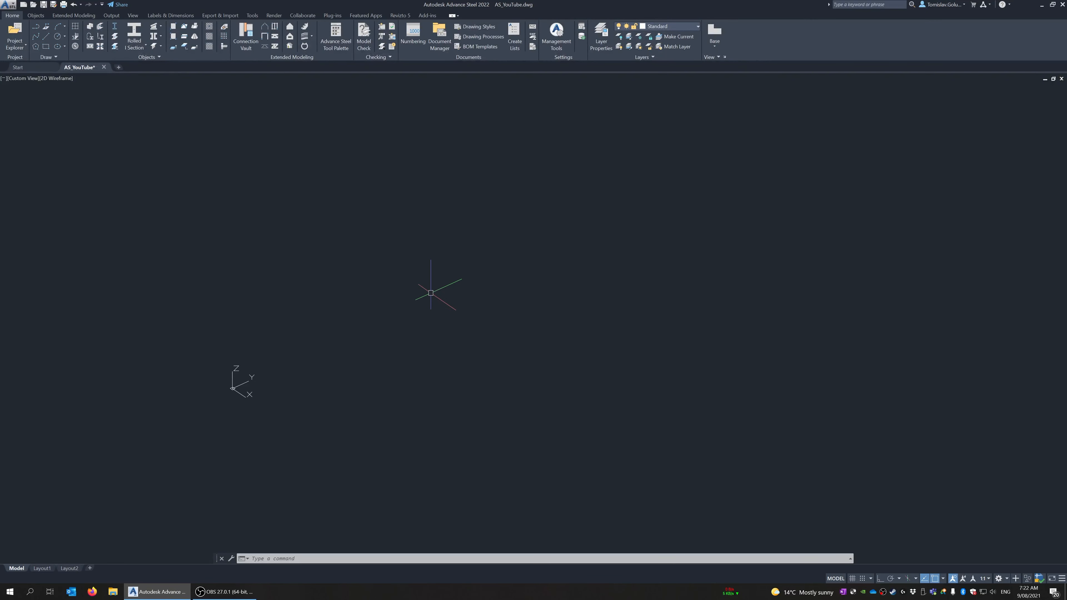
mouse_move(290, 360)
shift+middle_down()
mouse_move(314, 363)
mouse_move(296, 367)
shift+middle_up()
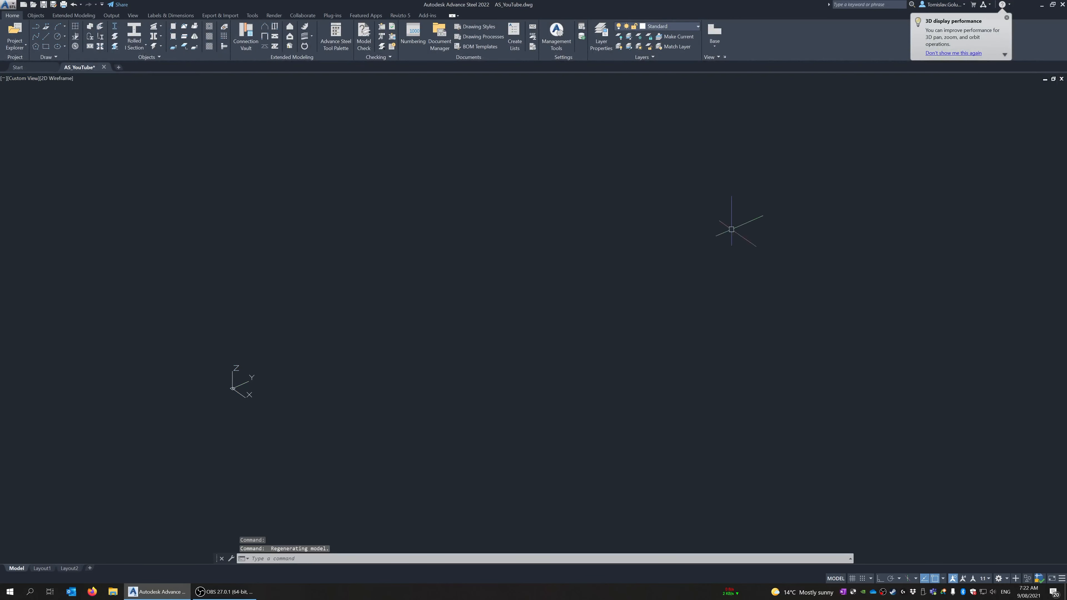
Switch the empty model's viewport to the Top view
click(133, 15)
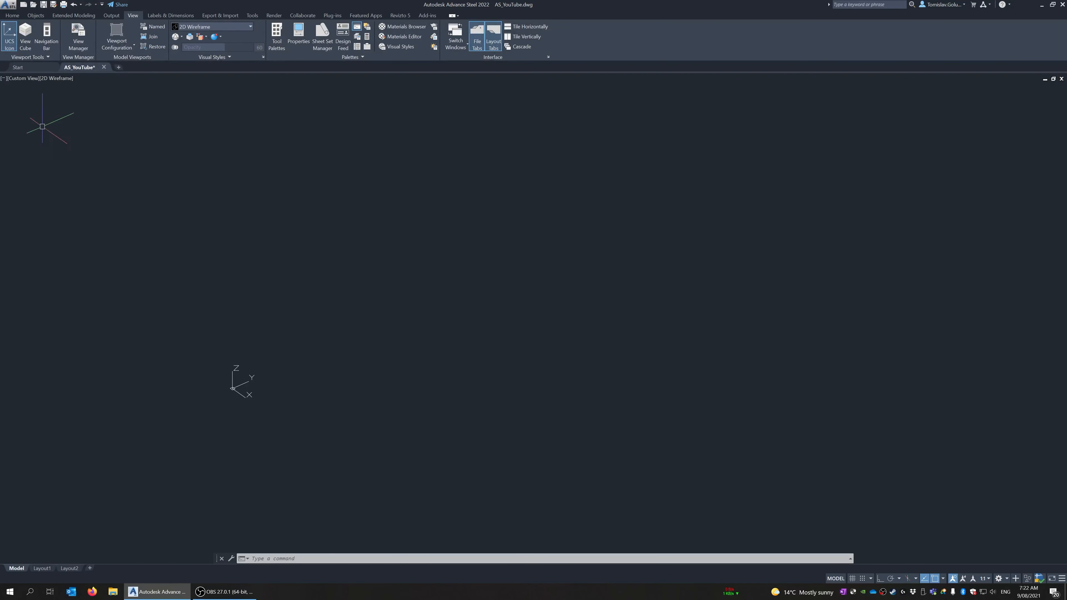
click(18, 78)
click(31, 97)
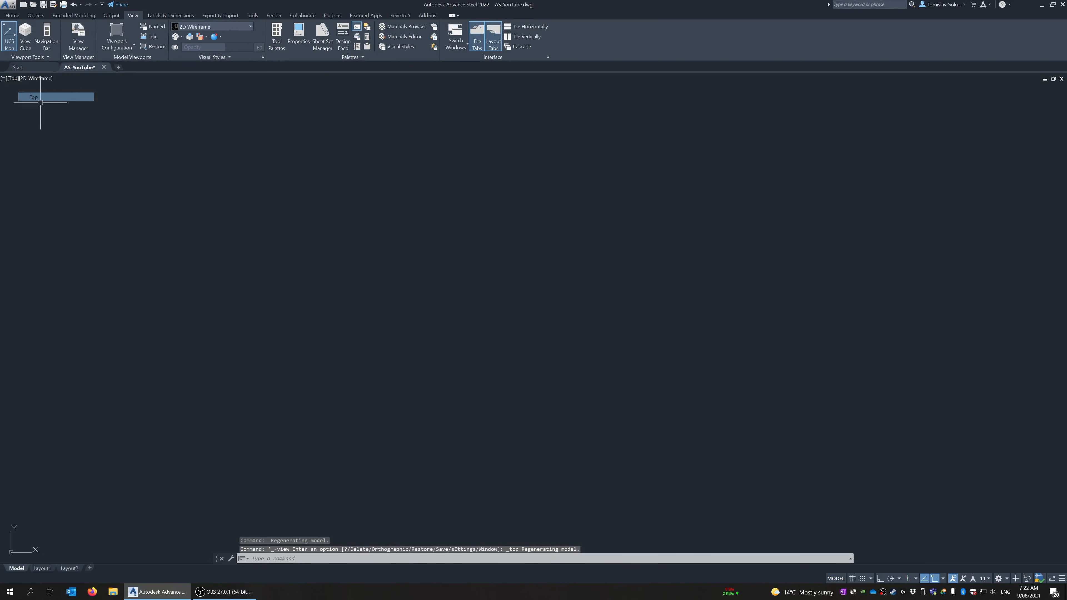
scroll(273, 302, down, 4)
scroll(425, 298, up, 1)
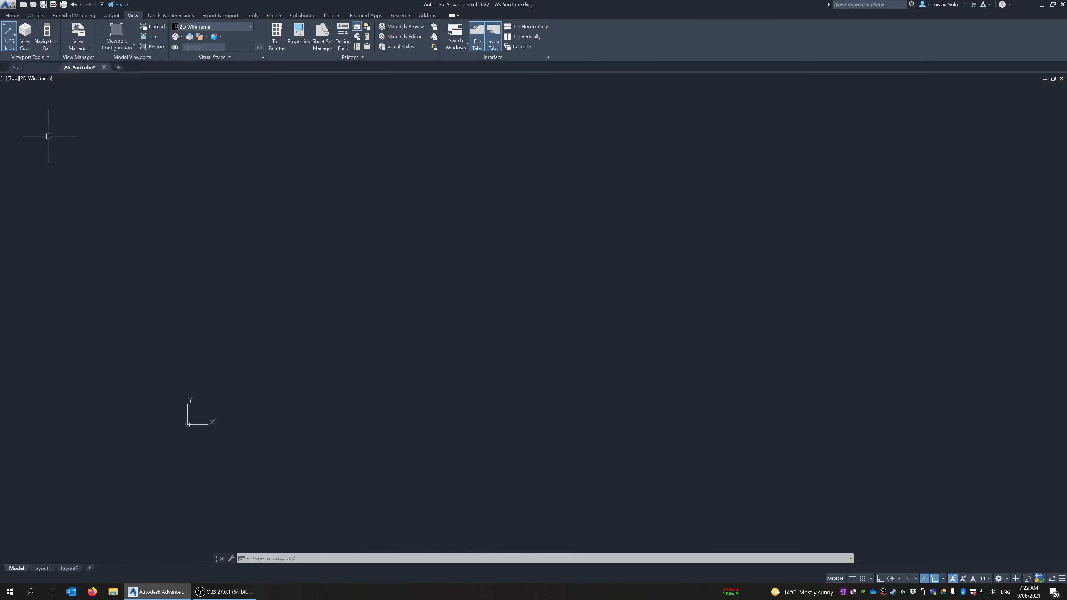
Change the viewport to the SW Isometric view and orbit around the origin
click(13, 78)
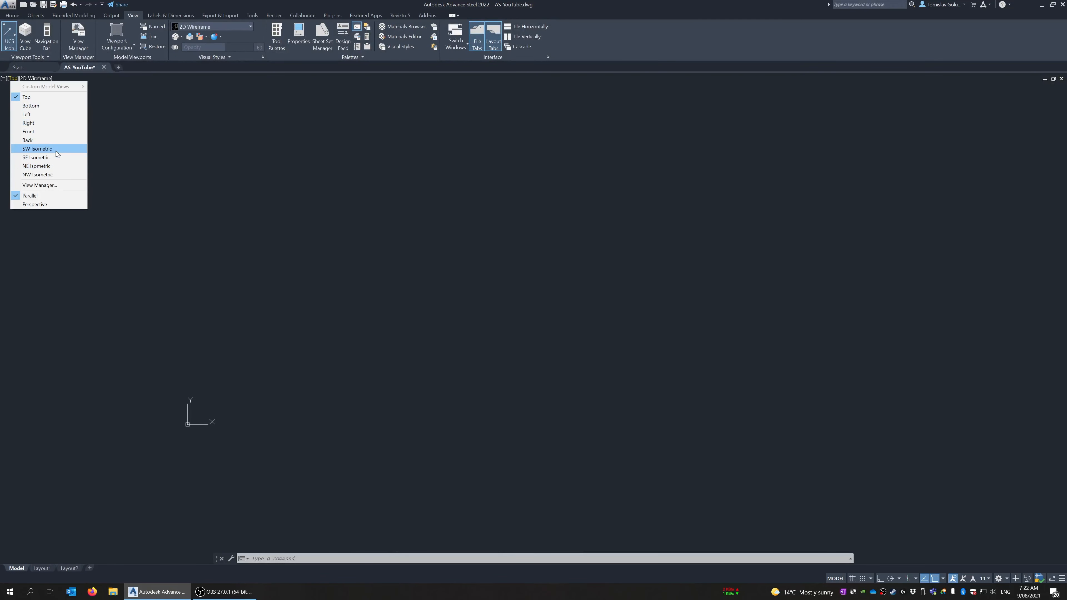
click(56, 150)
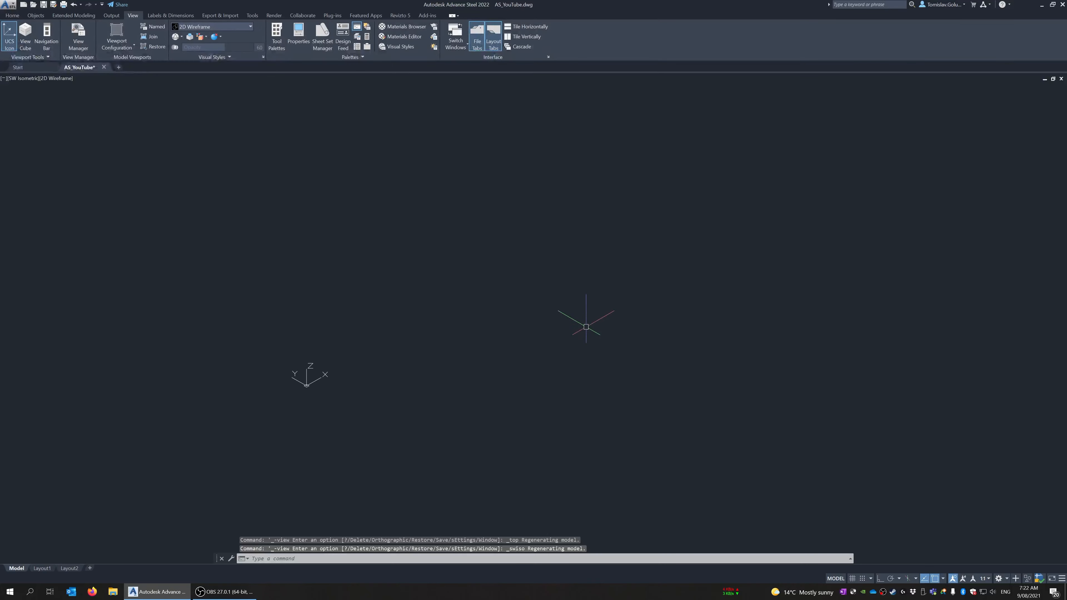
shift+middle_drag(586, 326, 469, 334)
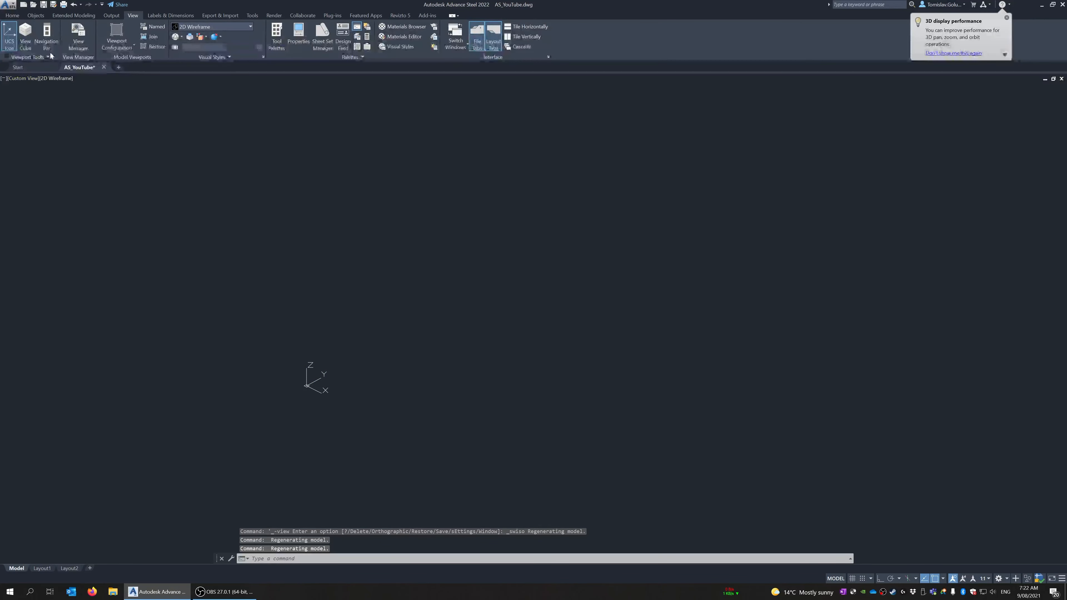
Display the ViewCube and use it to orient the model to the SE Isometric view
click(25, 42)
click(1033, 116)
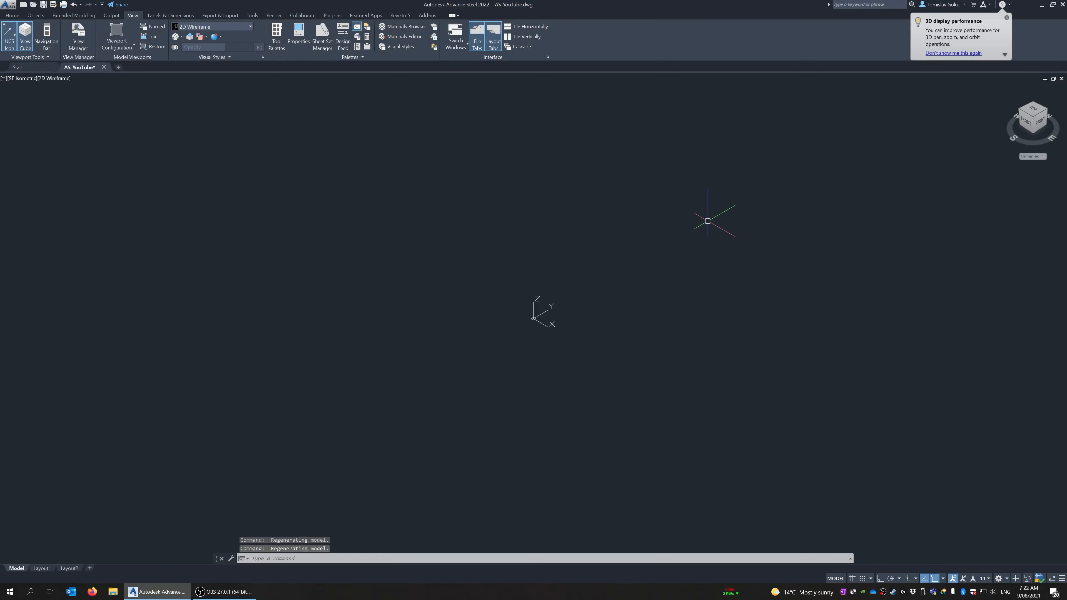
middle_drag(710, 214, 490, 262)
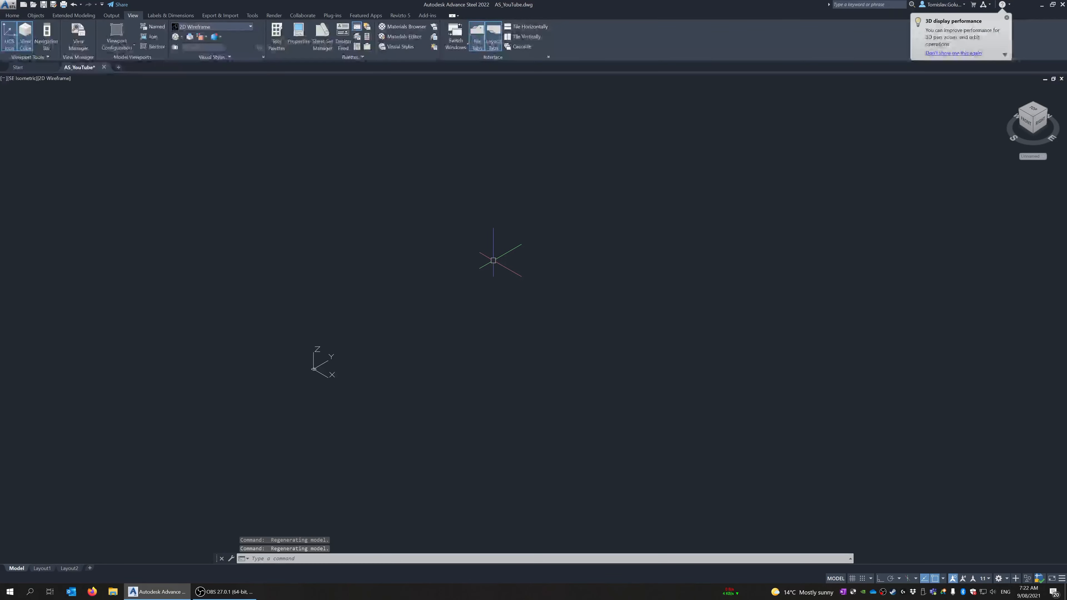
Begin a rolled I-section beam with its system axis starting at 0,0
click(12, 15)
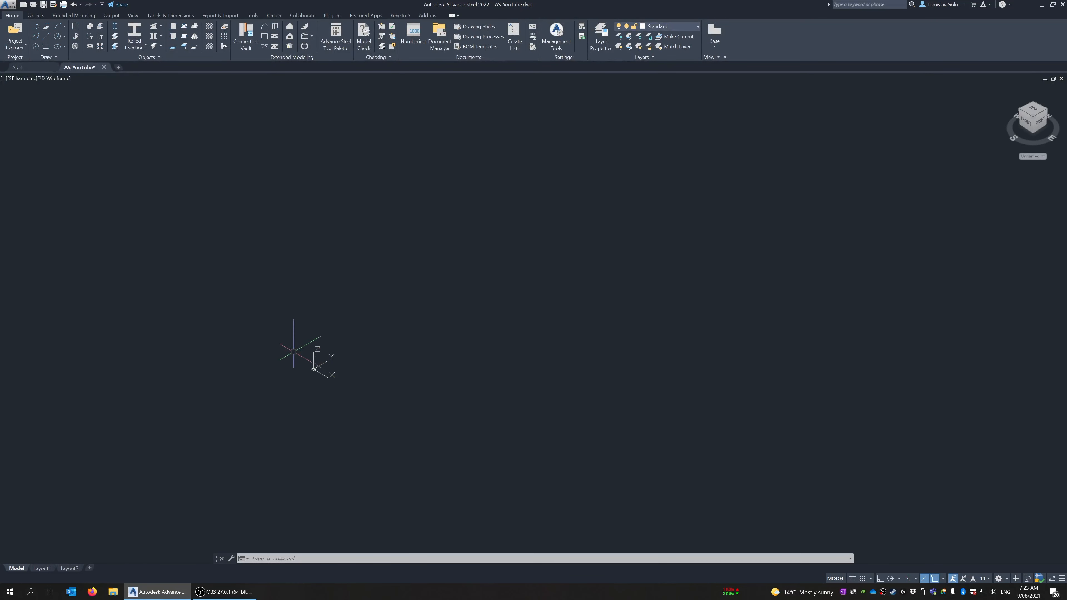
click(145, 46)
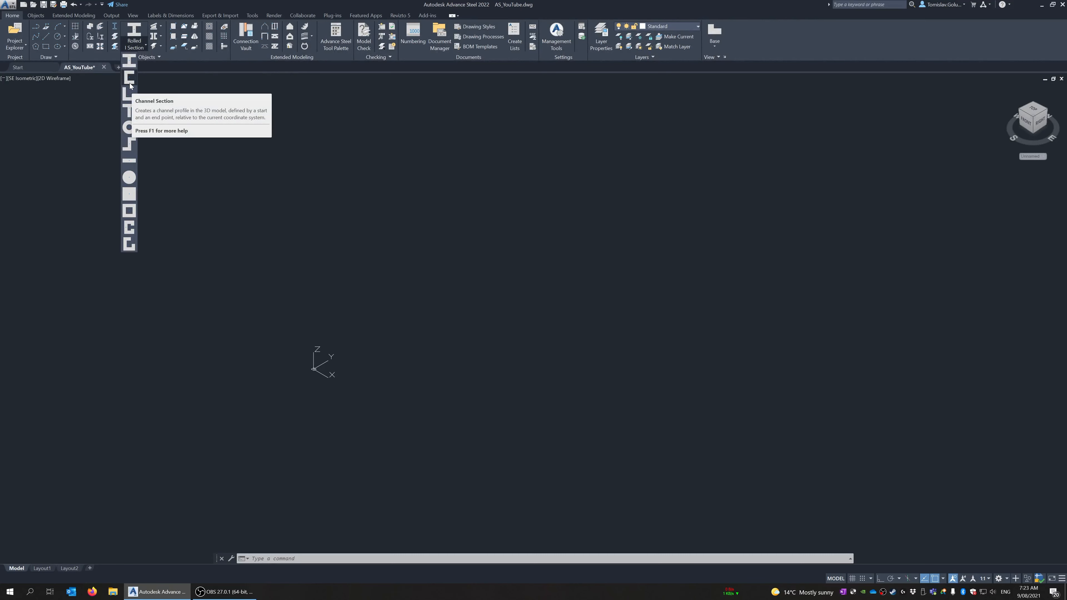
click(136, 47)
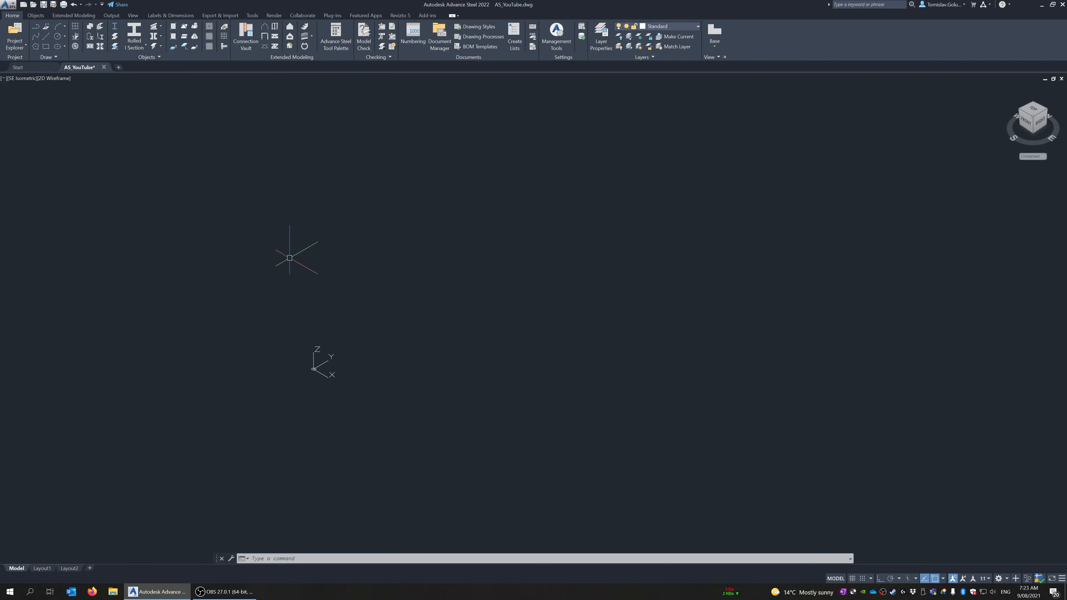
click(135, 33)
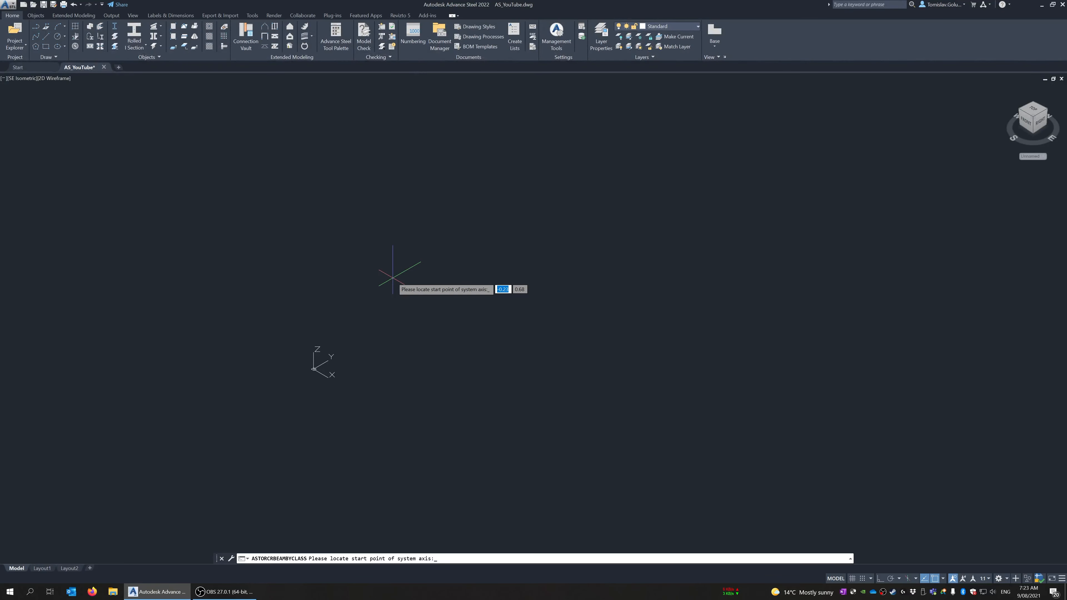
text(0,0)
key(Return)
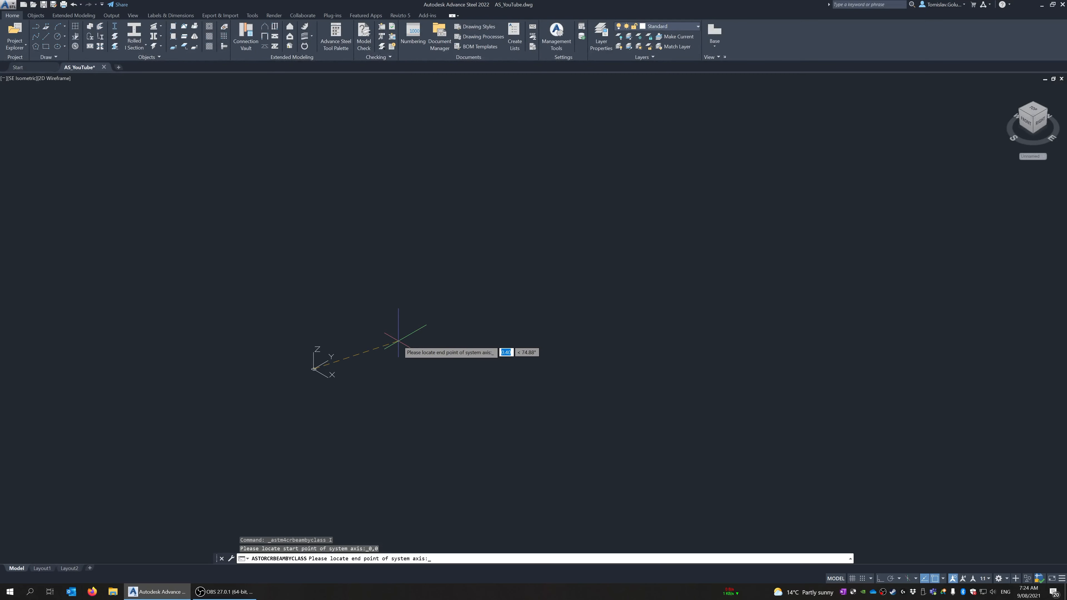
Turn Ortho on and end the beam's axis 5000 along the Y direction, completing the beam
key(F8)
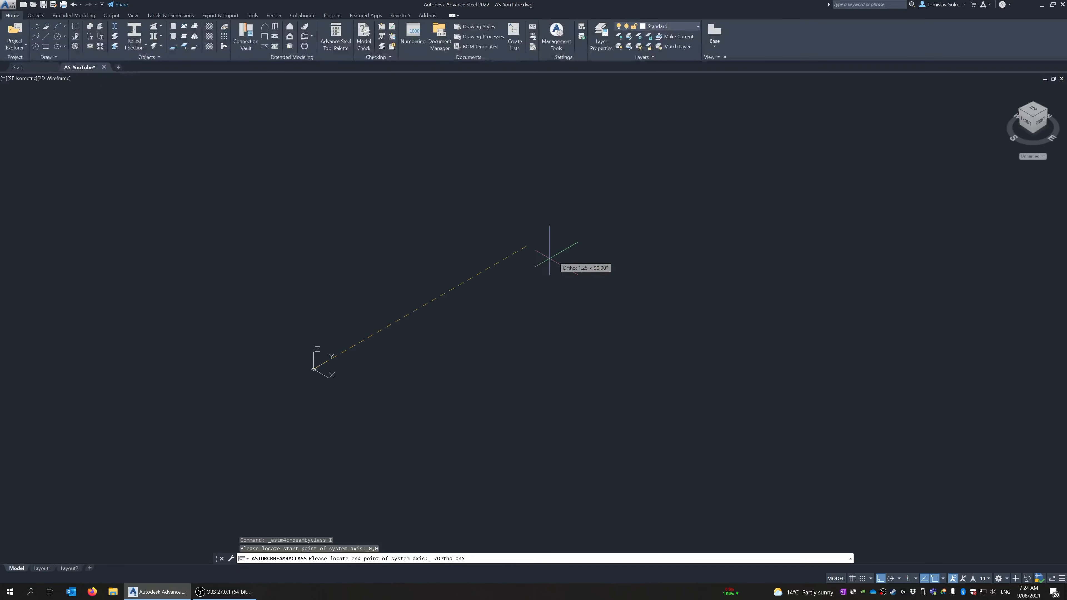
scroll(415, 342, down, 2)
middle_drag(556, 254, 469, 298)
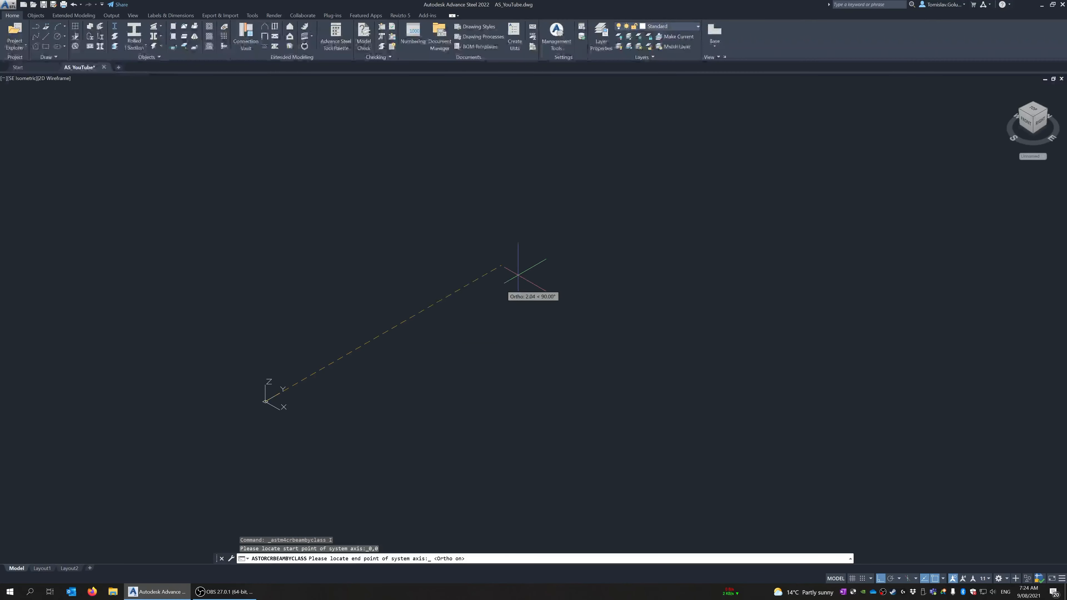
scroll(403, 364, down, 10)
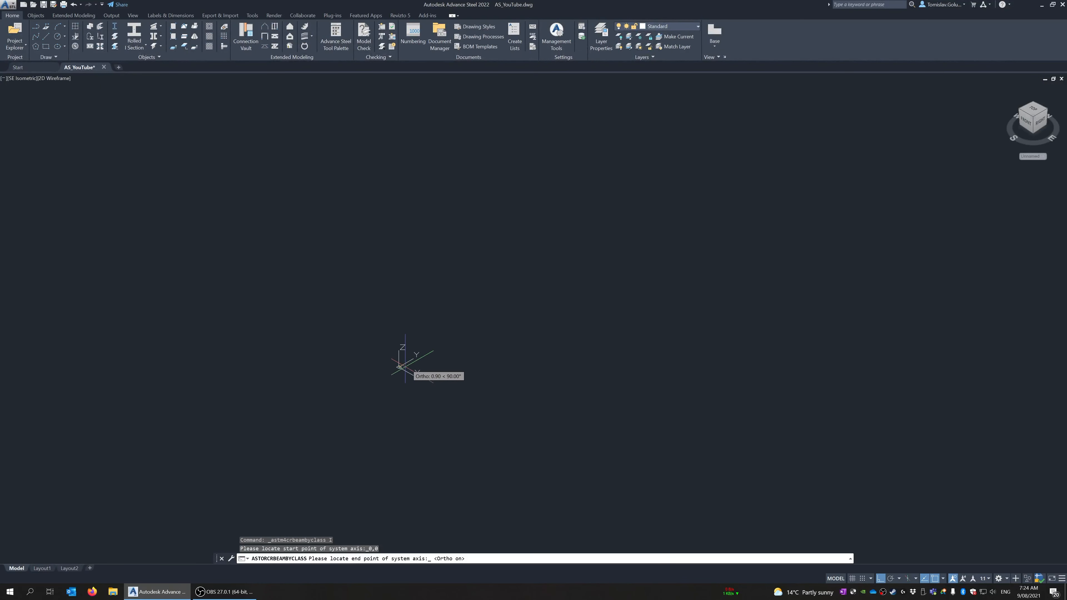
scroll(327, 419, down, 6)
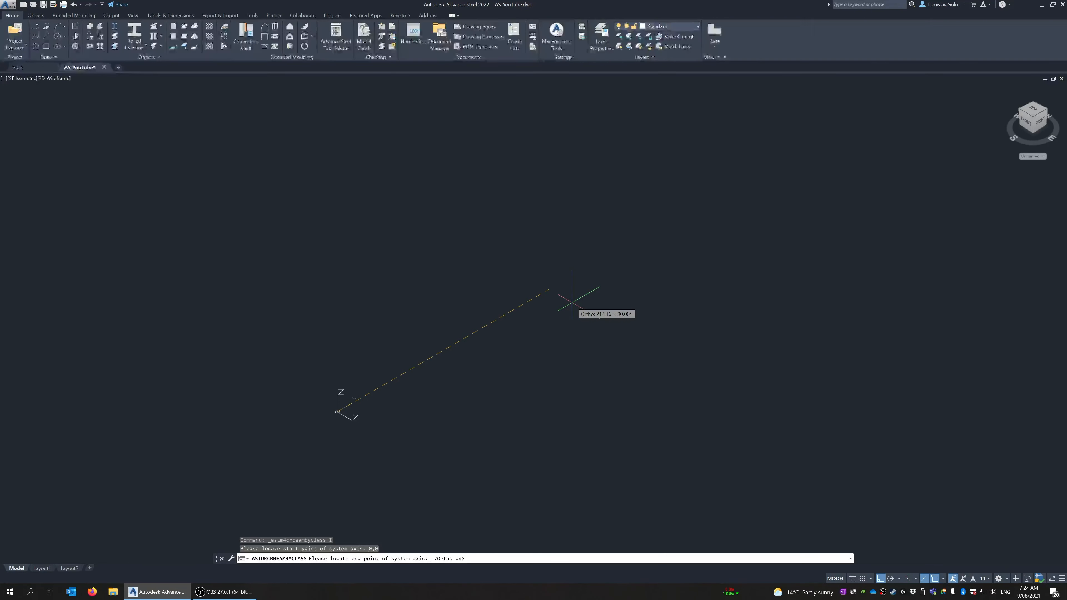
text(50)
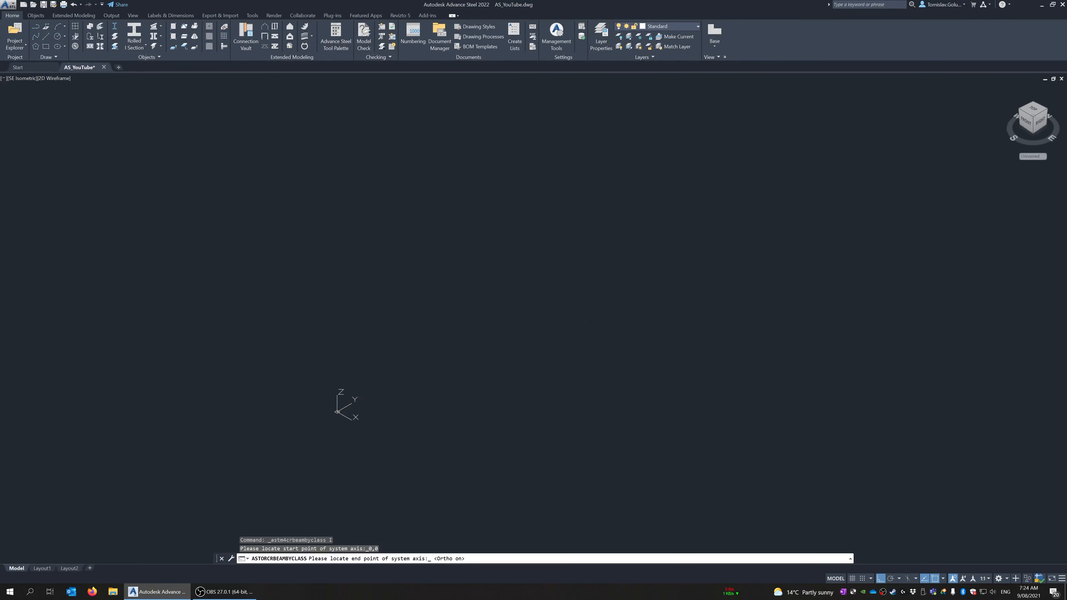
key(Return)
middle_drag(573, 261, 473, 317)
key(Escape)
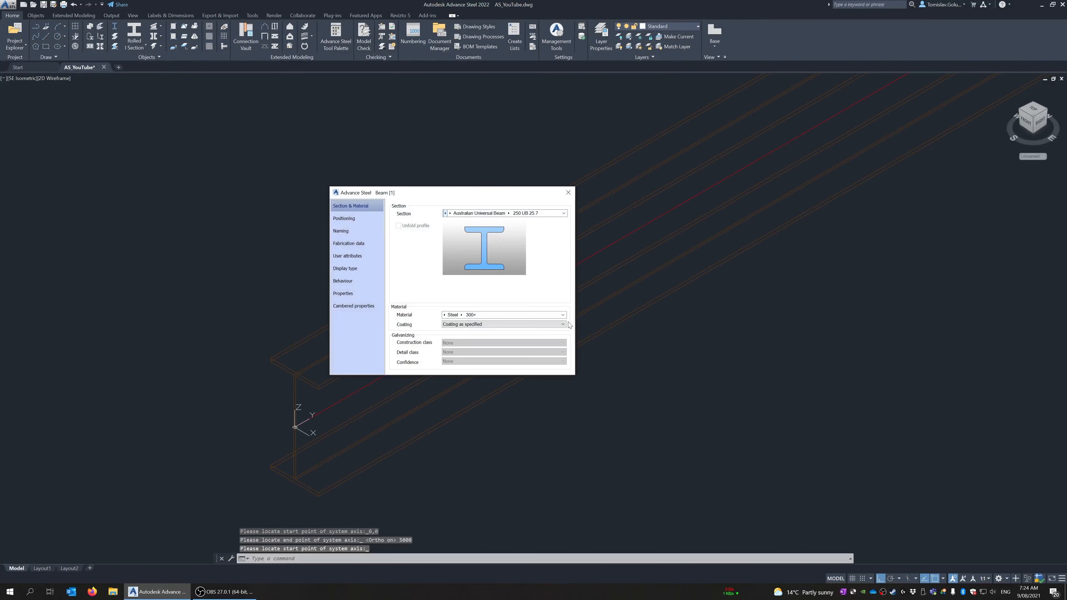
Browse all the I-section standards available for the beam in its section and material properties
drag(447, 196, 193, 122)
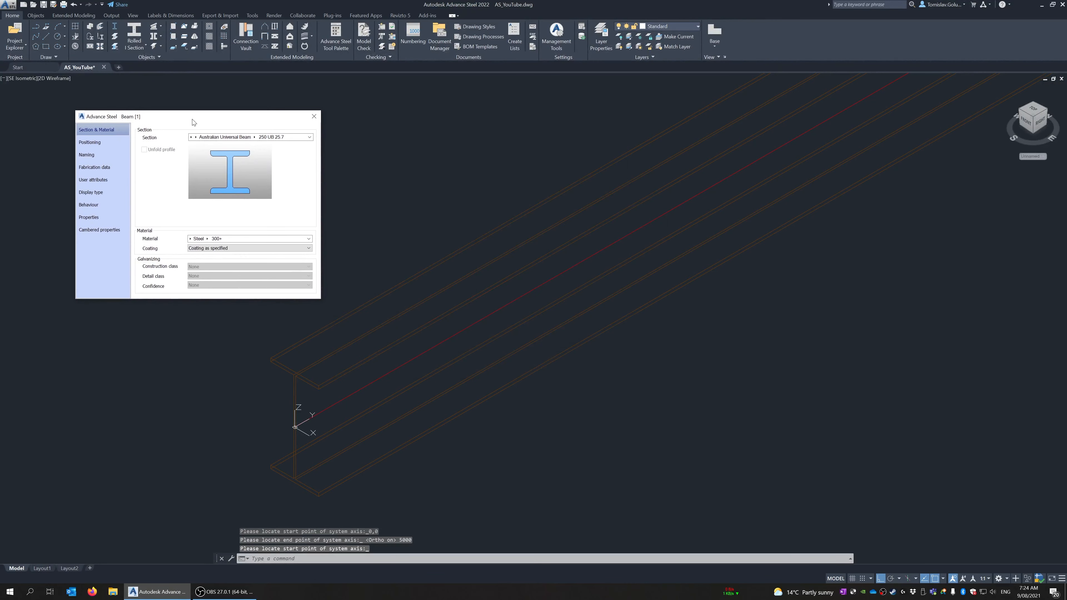
click(196, 137)
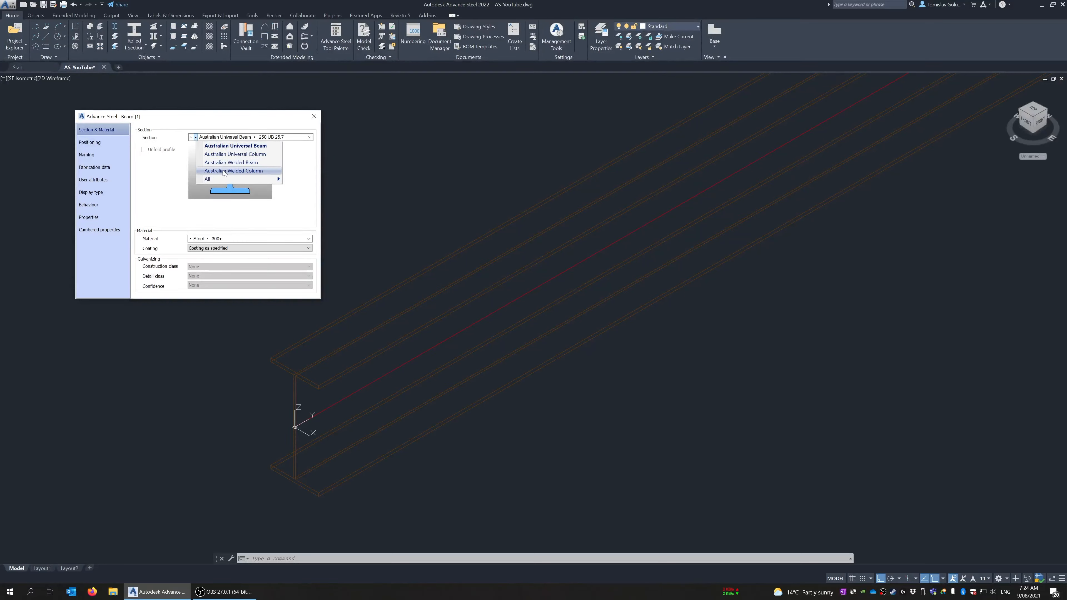
mouse_move(220, 180)
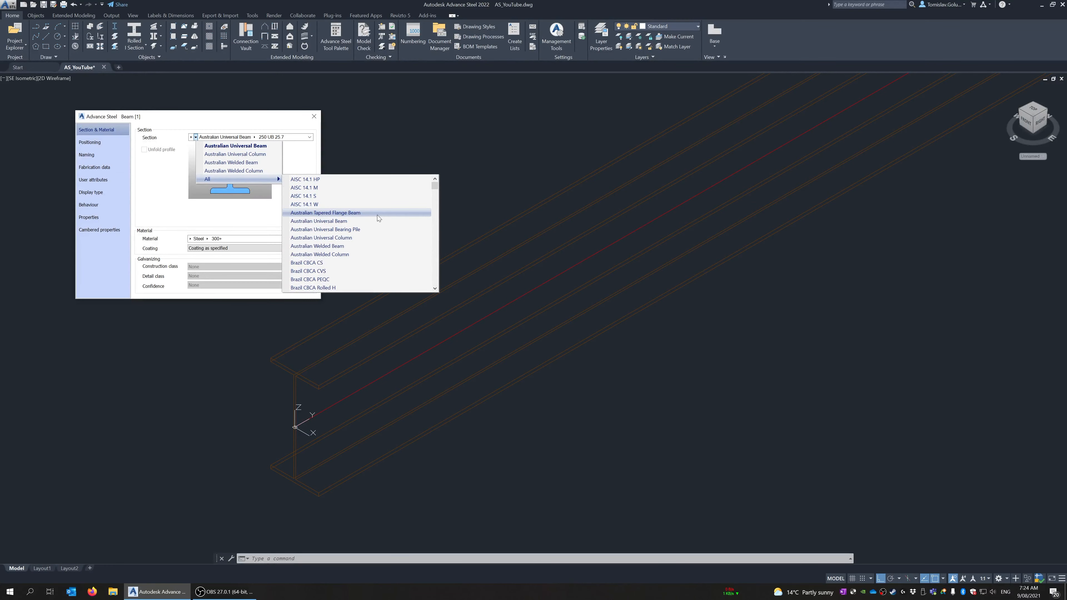
scroll(377, 215, down, 2)
scroll(376, 215, down, 10)
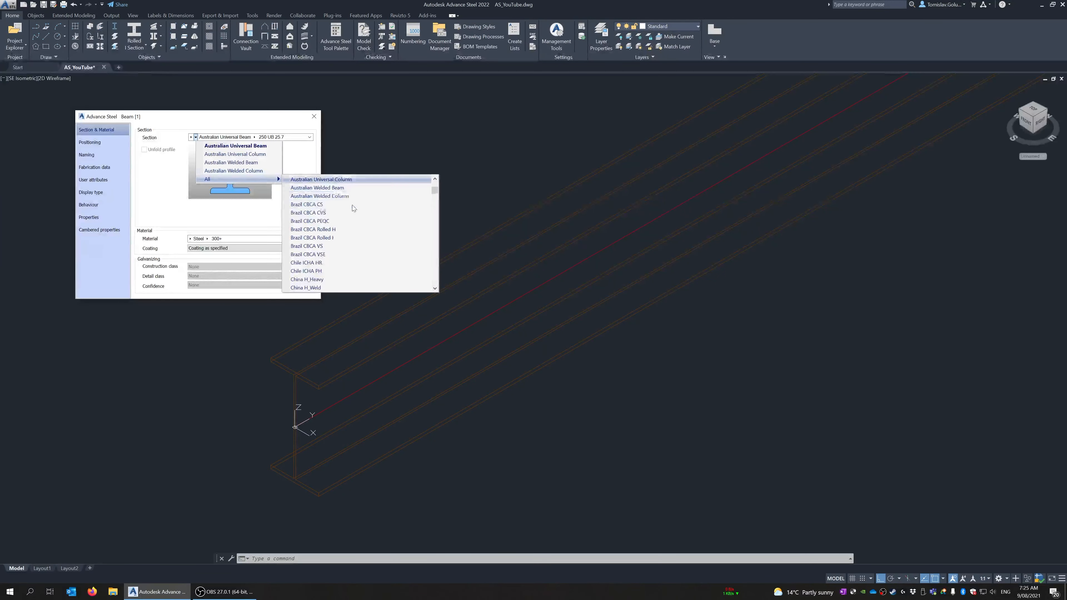
scroll(353, 205, down, 10)
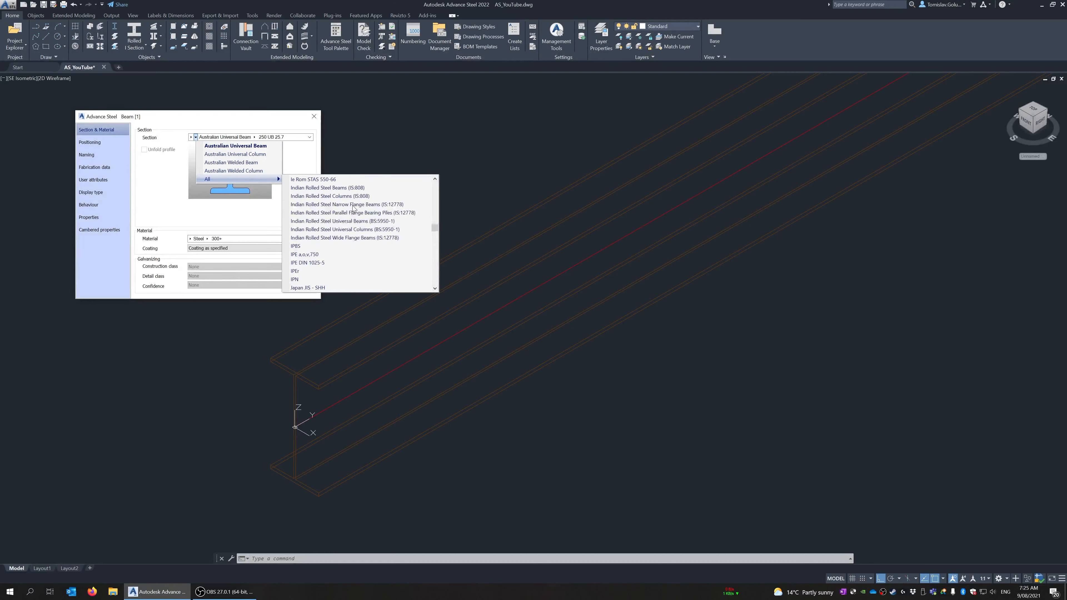
click(243, 117)
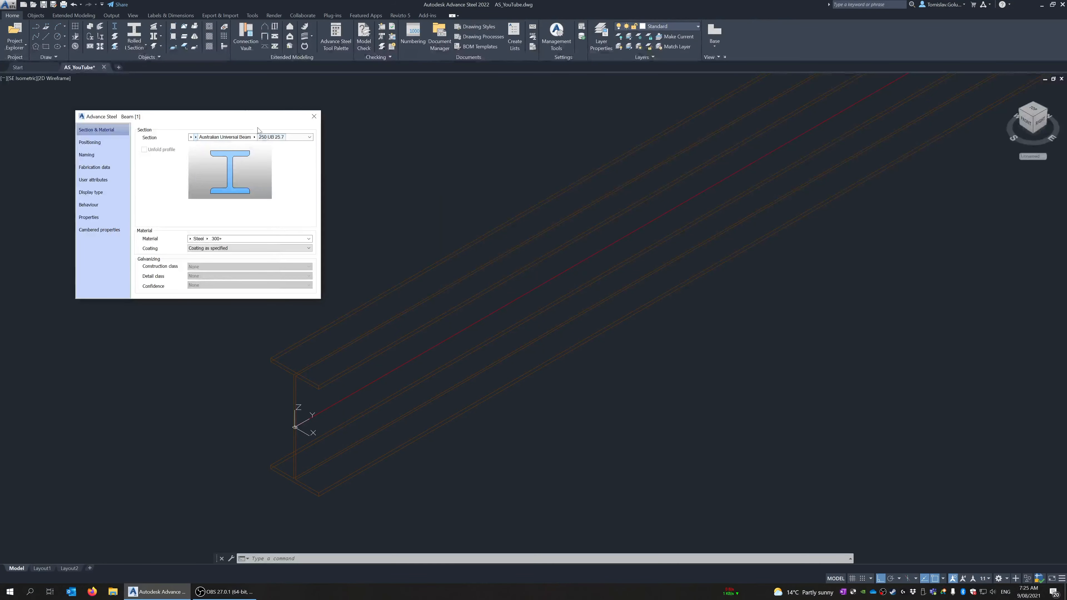
Change the beam's section size to Australian Universal Beam 310 UB 40.4
click(256, 138)
click(255, 138)
click(255, 138)
scroll(261, 221, down, 2)
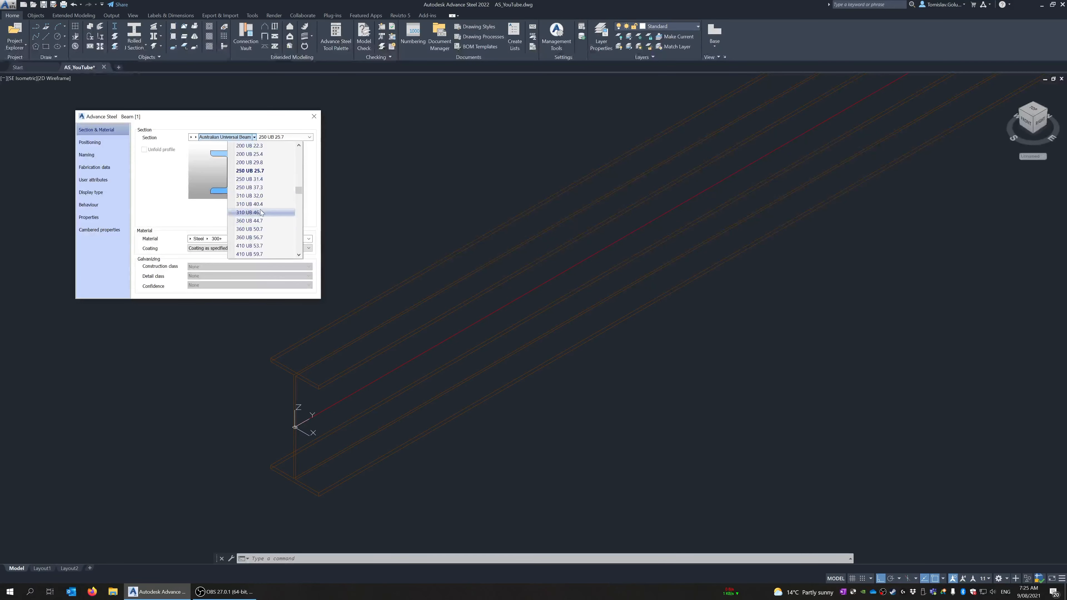
click(264, 204)
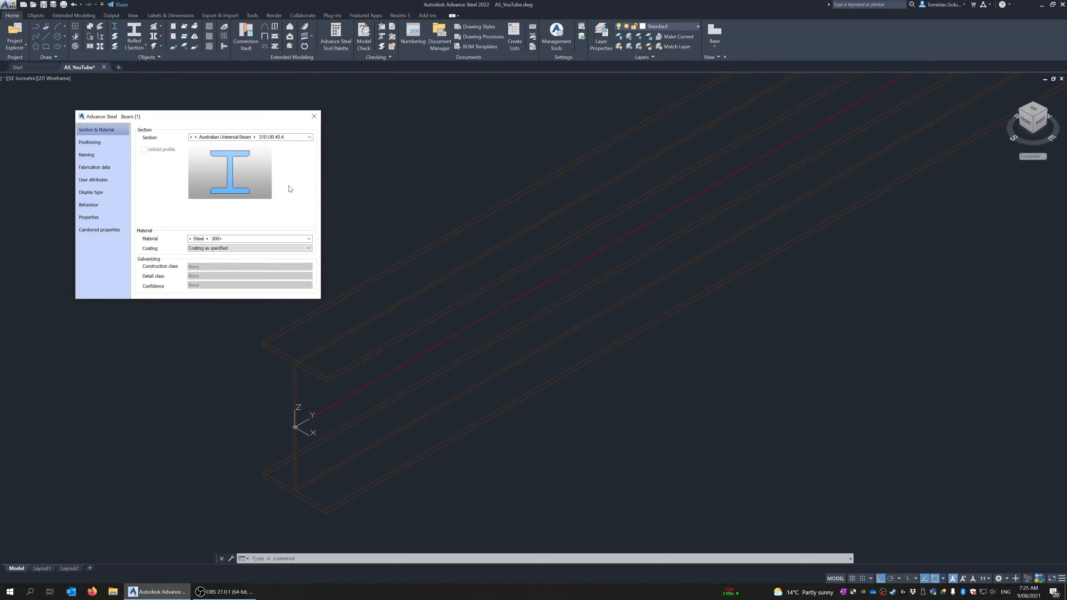
Position the beam on its top-centre reference point at angle 0, reset the Y and Z offsets to zero, and close its properties
click(108, 143)
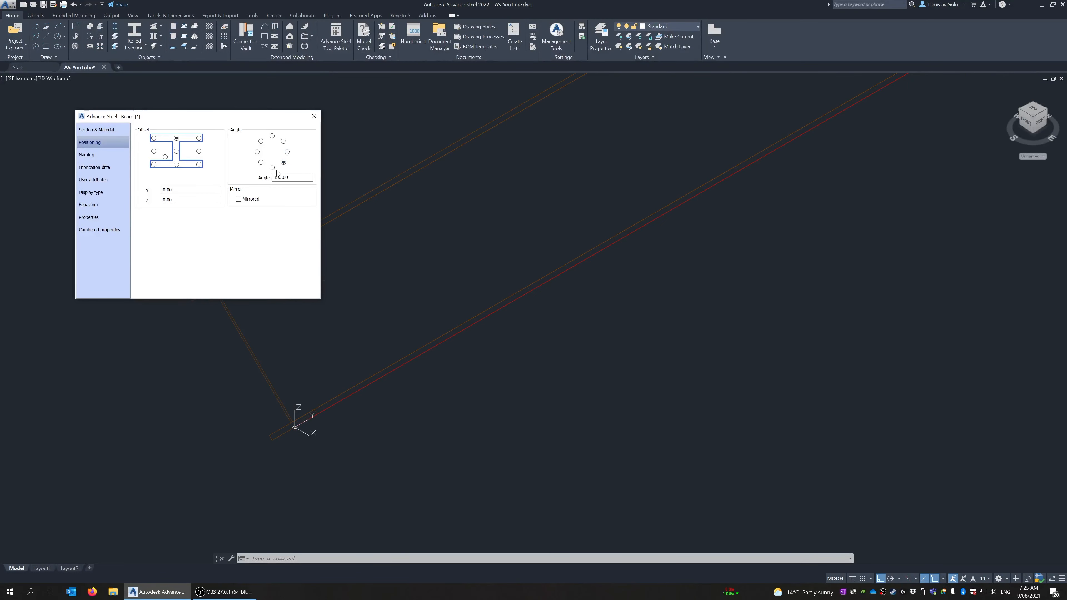
click(261, 141)
drag(189, 200, 120, 194)
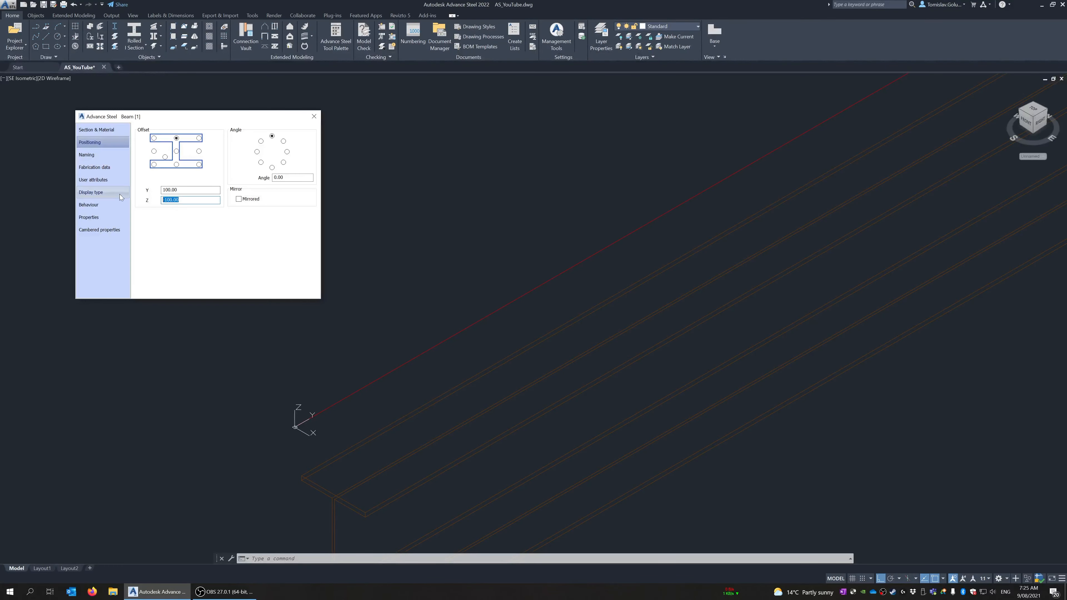
key(Tab)
click(314, 116)
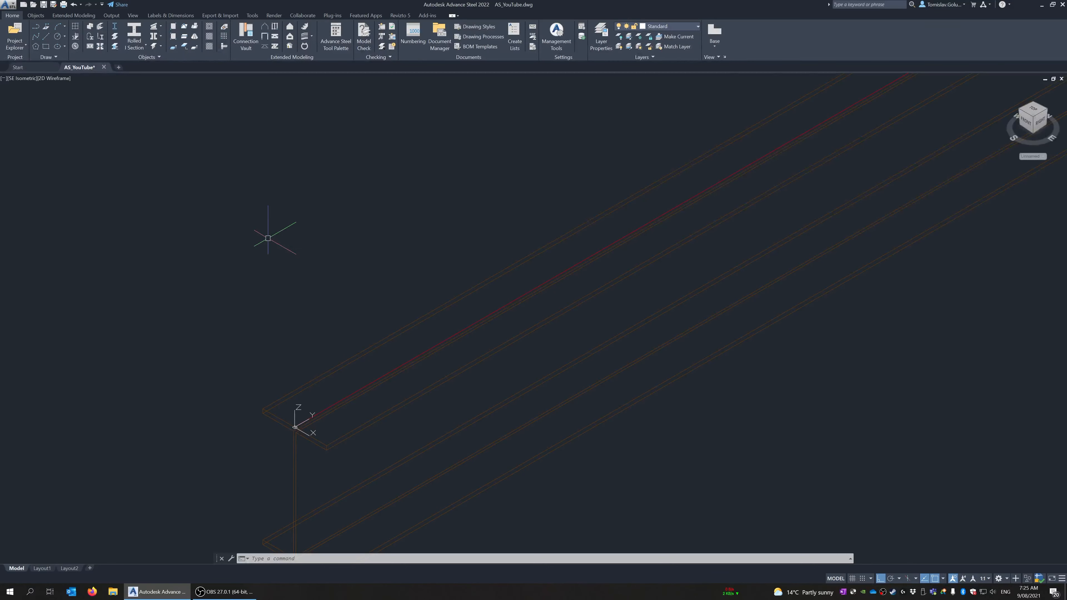
Zoom to the drawing extents to view the whole beam with some space around it
scroll(273, 232, down, 3)
text(eZ)
key(Return)
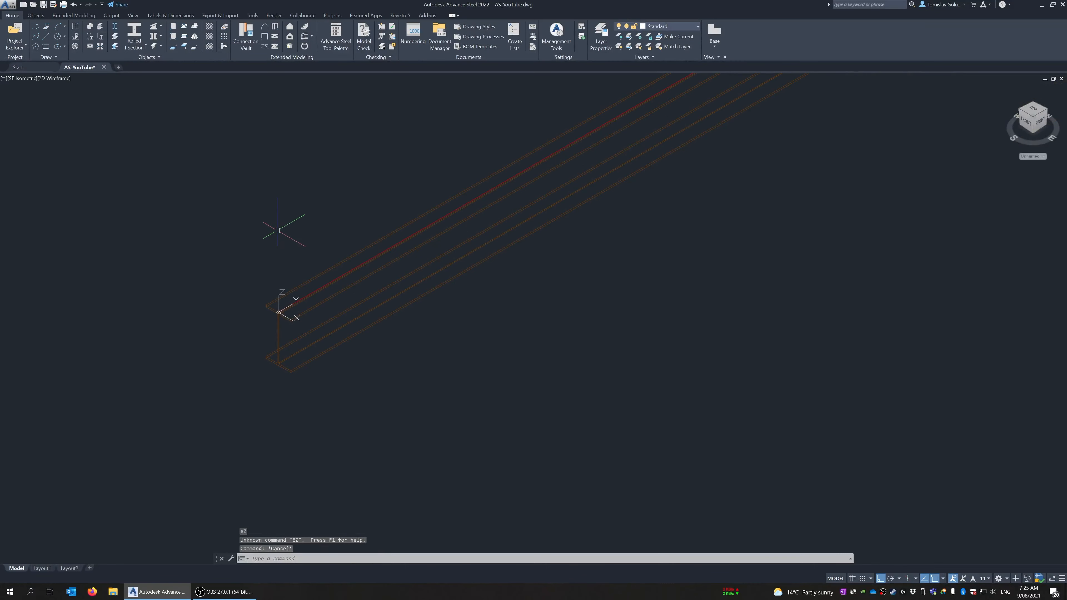
text(z)
key(Return)
text(e)
key(Return)
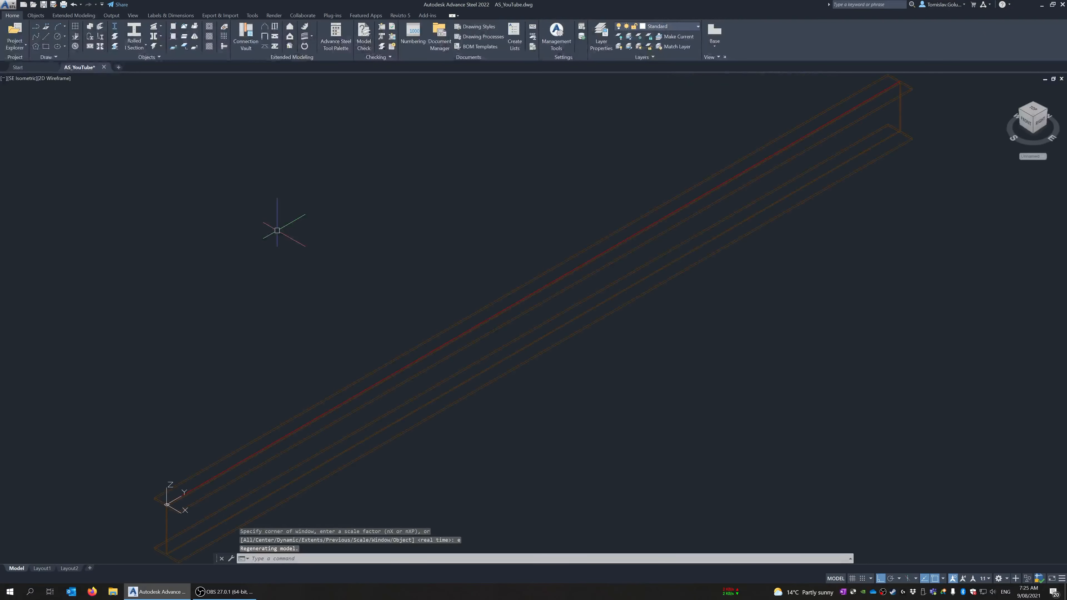
scroll(277, 230, down, 2)
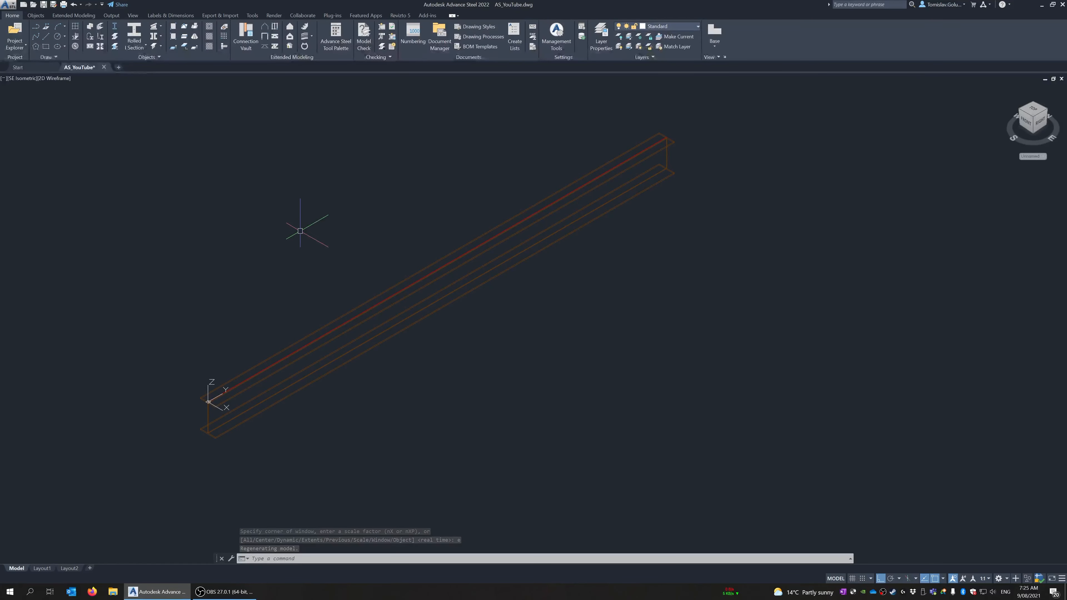
Copy the beam 1000 mm along the X axis to make a parallel second beam
text(co)
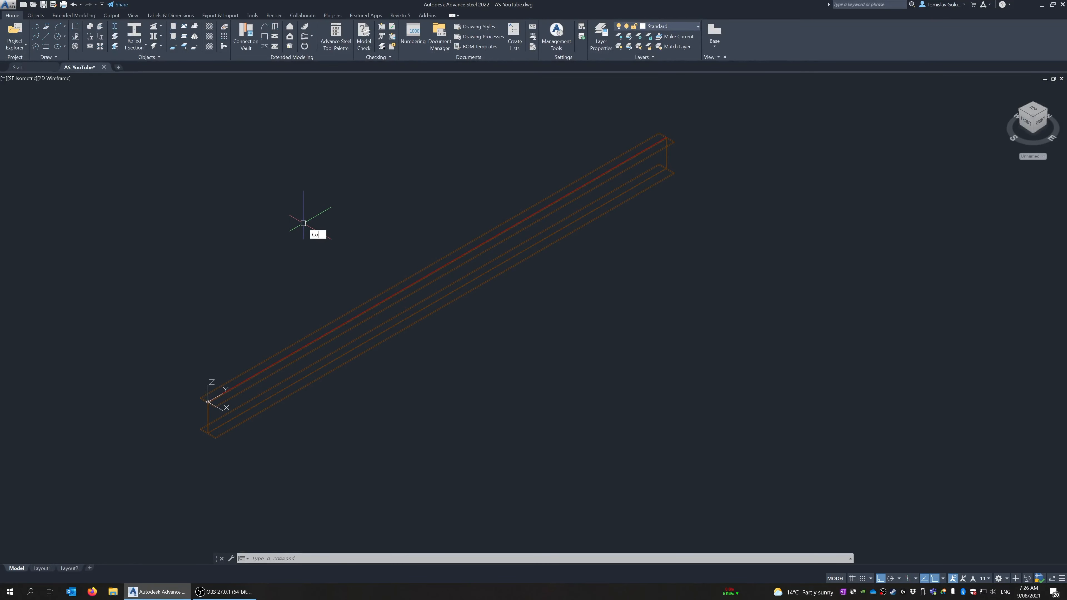
key(space)
click(412, 236)
click(360, 316)
key(space)
click(501, 334)
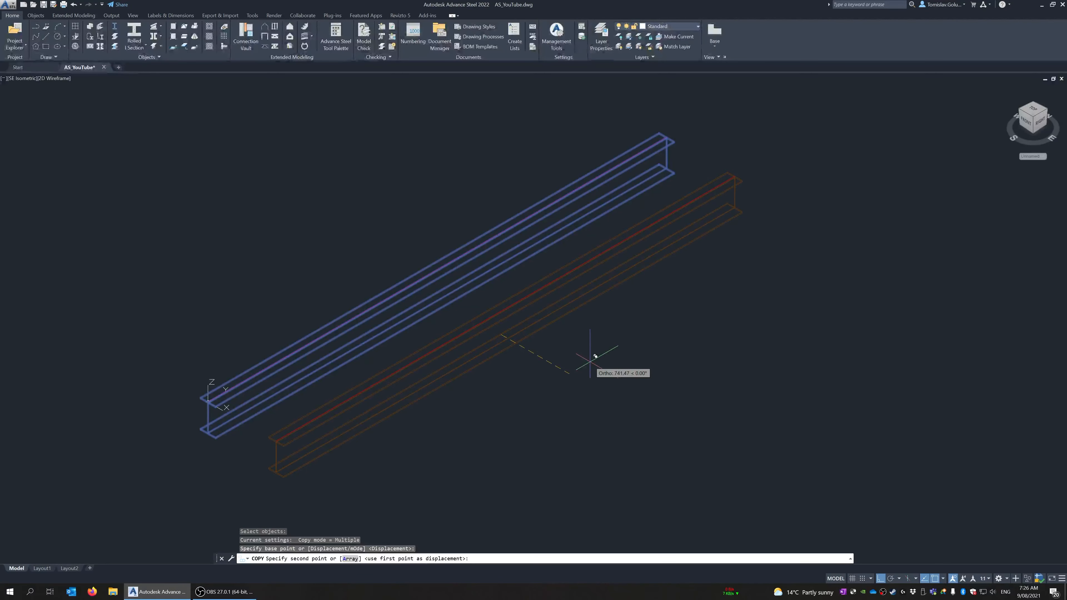
text(1000)
key(Return)
key(Return)
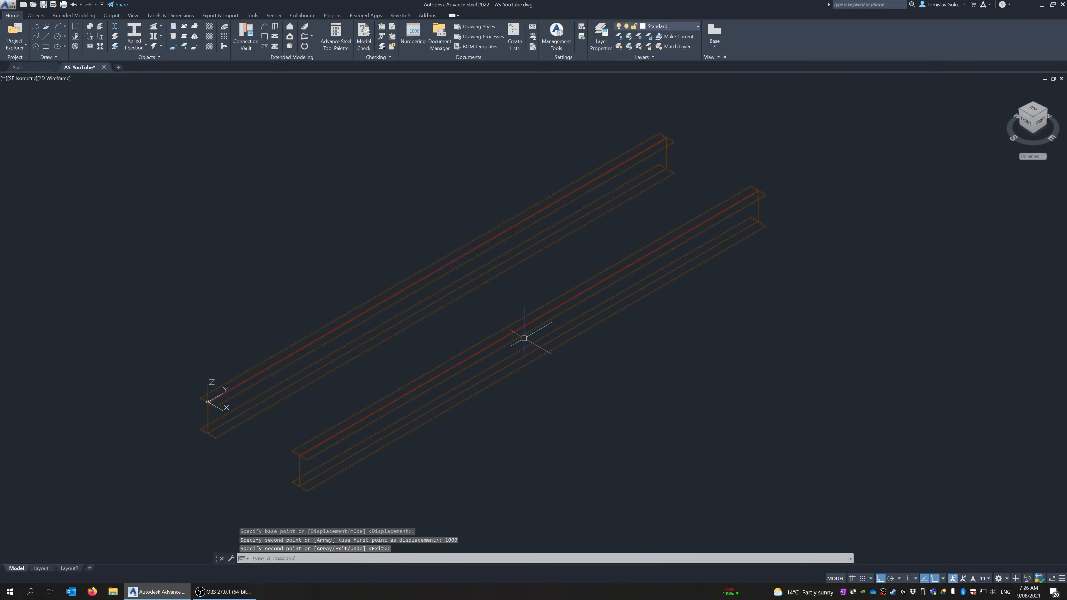
Copy both parallel beams together 2000 mm along the X axis
scroll(677, 282, down, 2)
key(space)
click(686, 172)
click(564, 289)
key(space)
click(685, 199)
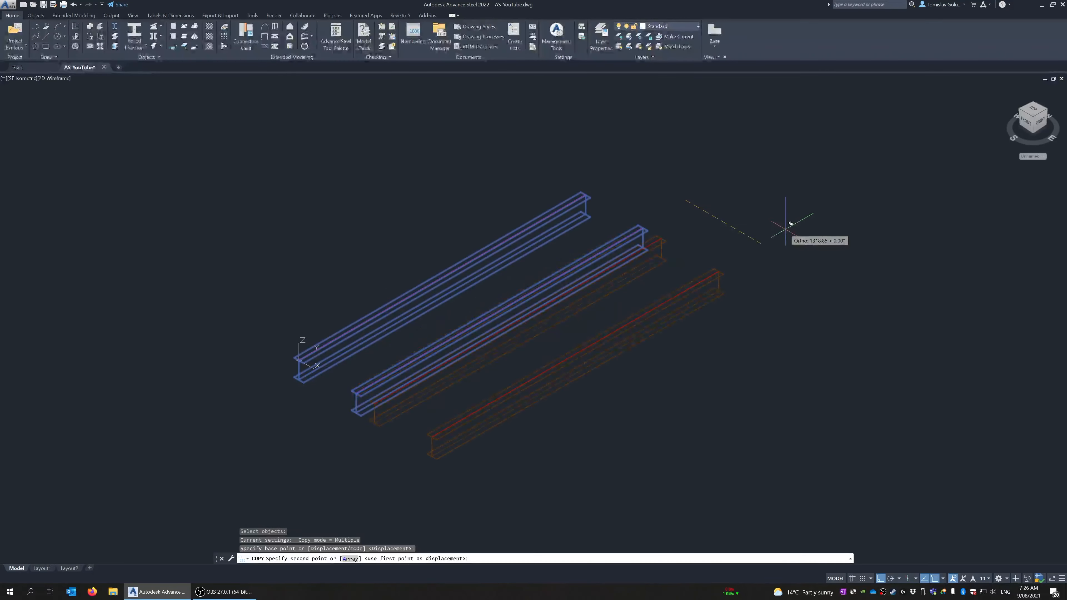
text(2000)
key(Return)
Try moving all four beams 1500 mm upward along the Z axis, and undo the move
key(Return)
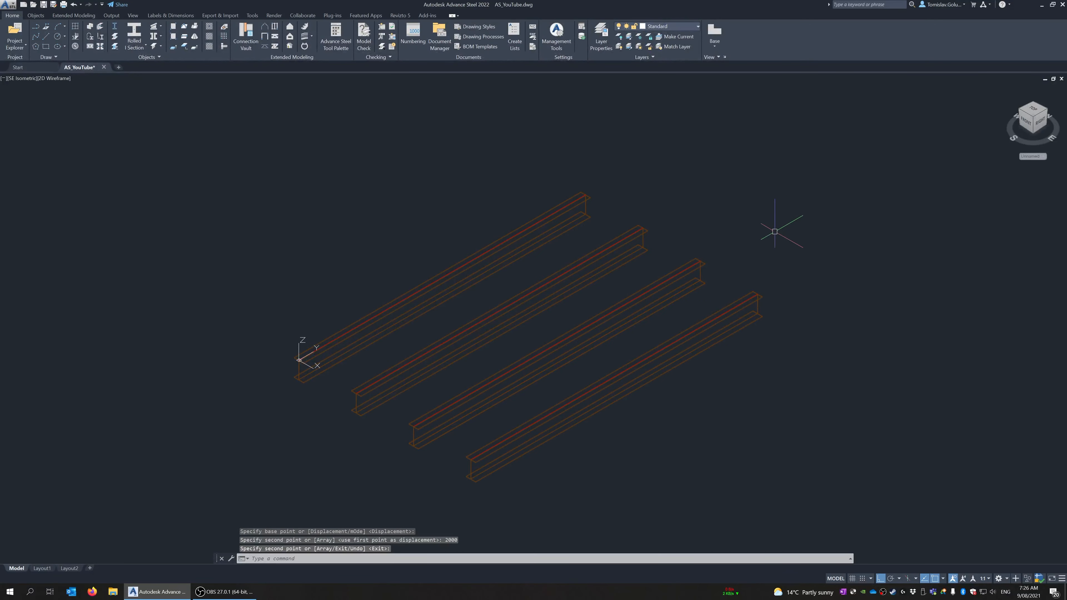
text(m)
key(Return)
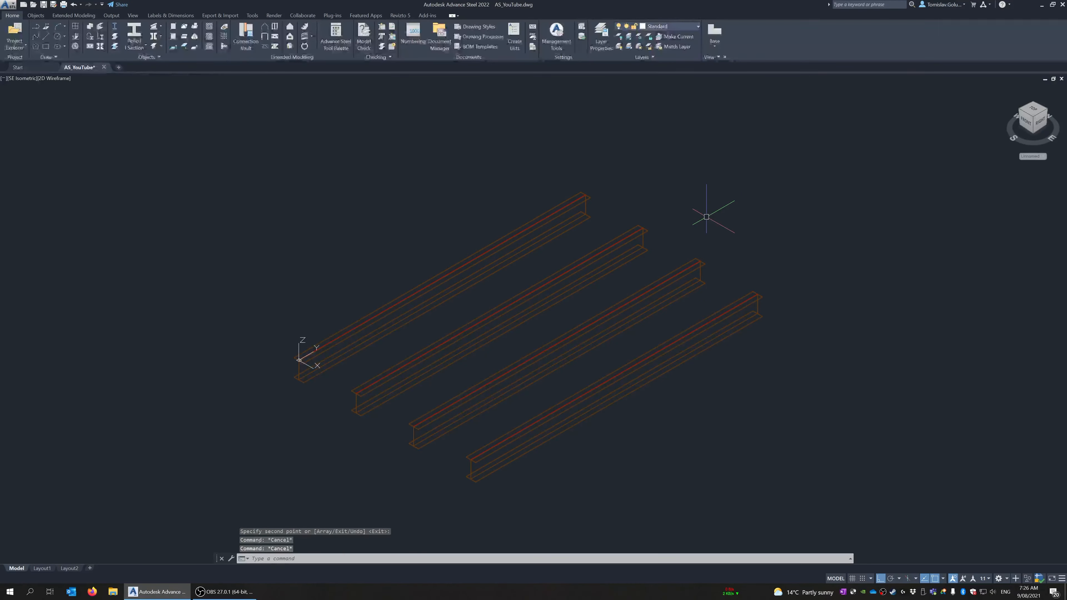
click(749, 176)
click(523, 388)
key(space)
click(844, 439)
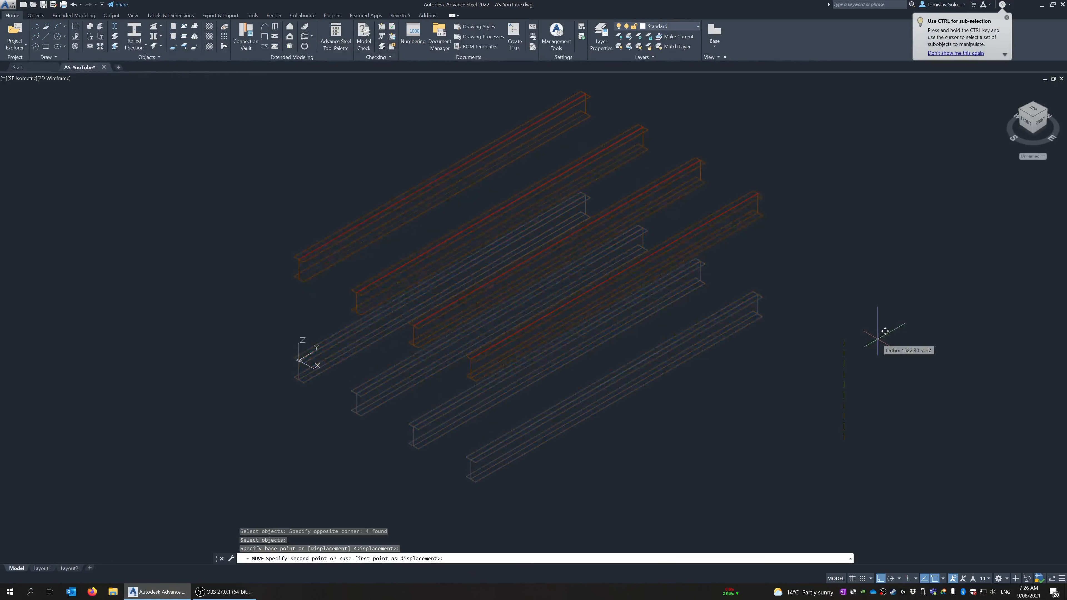
text(1500)
key(Return)
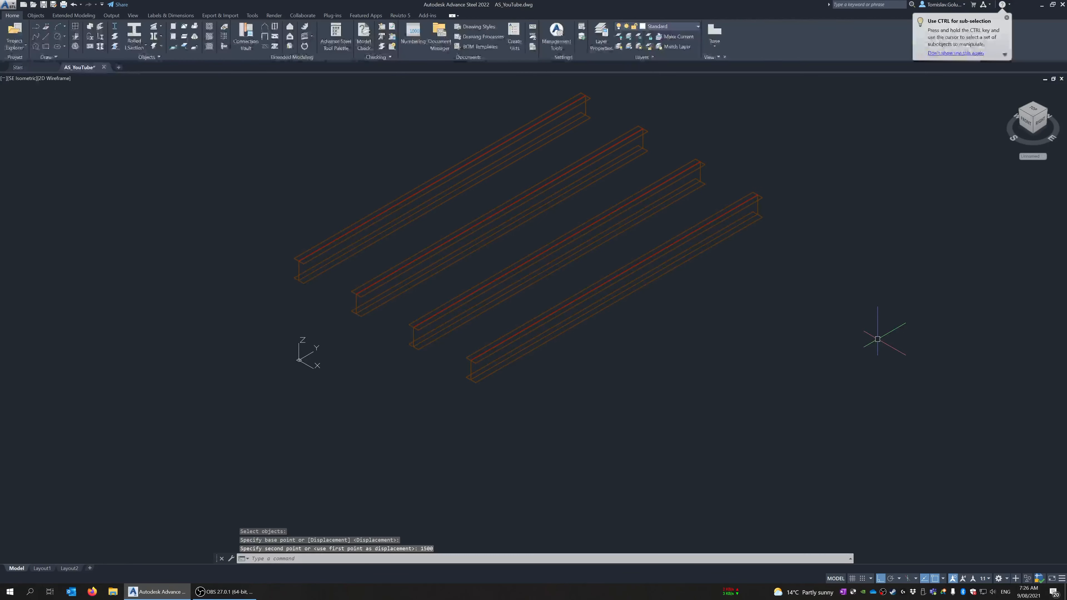
key(ctrl+z)
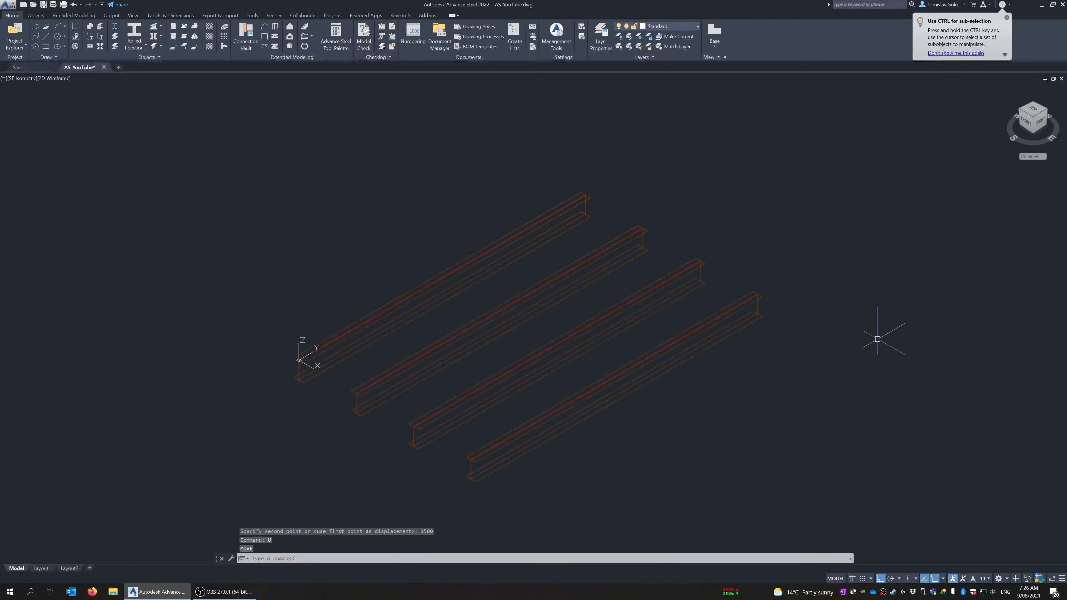
Erase the three copied beams, leaving the original beam at the origin
text(e)
key(Return)
click(805, 368)
click(566, 303)
key(space)
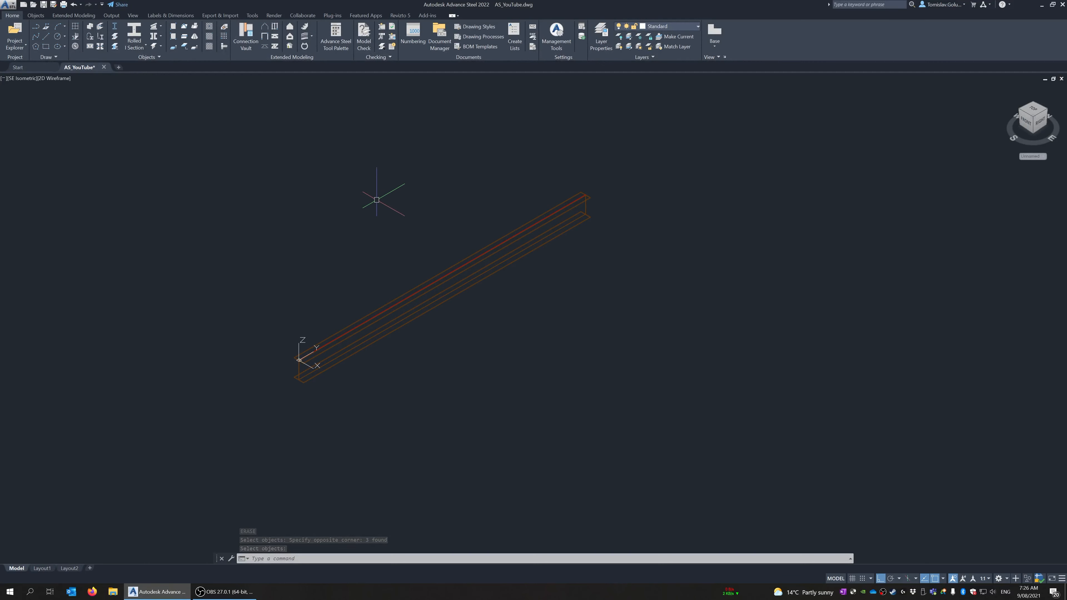
Erase the remaining original beam at the origin
key(space)
click(546, 171)
click(431, 303)
key(space)
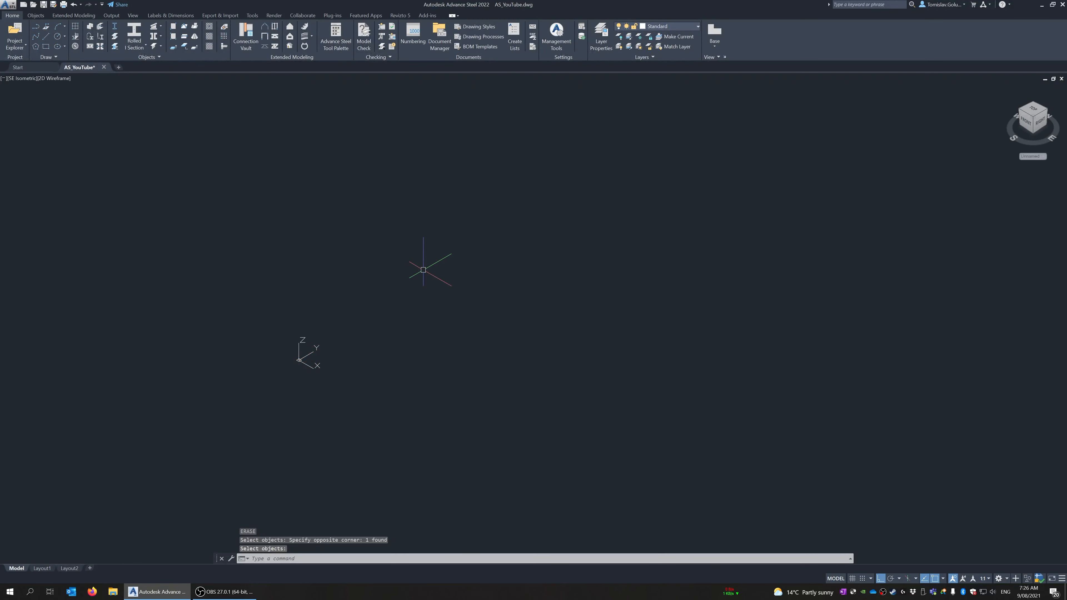
Draw a rectangle from the origin 0,0 measuring 2000 mm along X and 5000 mm along Y
text(rec)
key(Return)
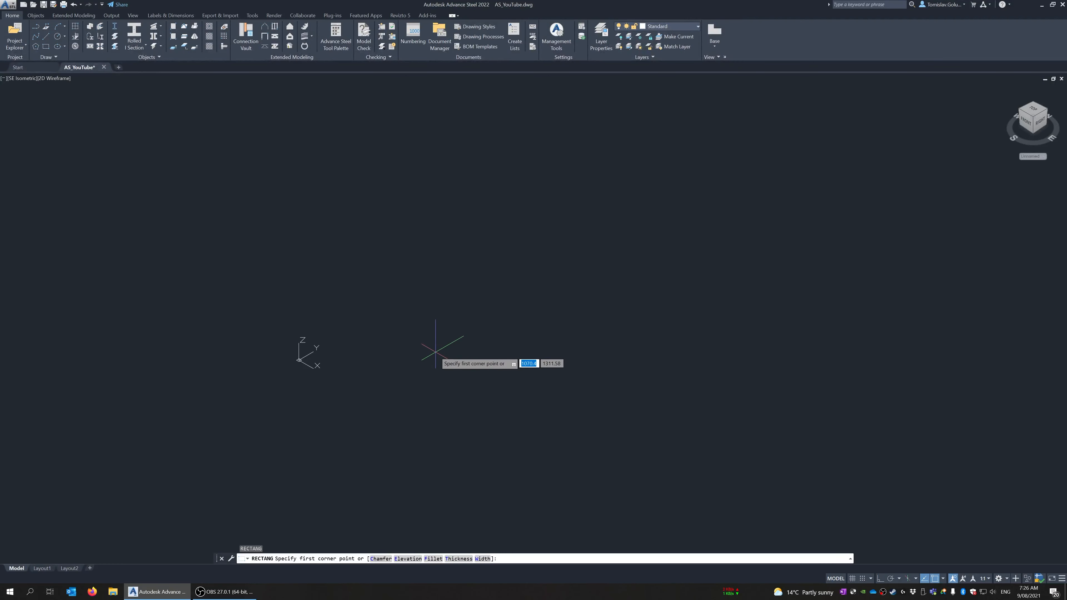
text(0)
key(Tab)
text(0)
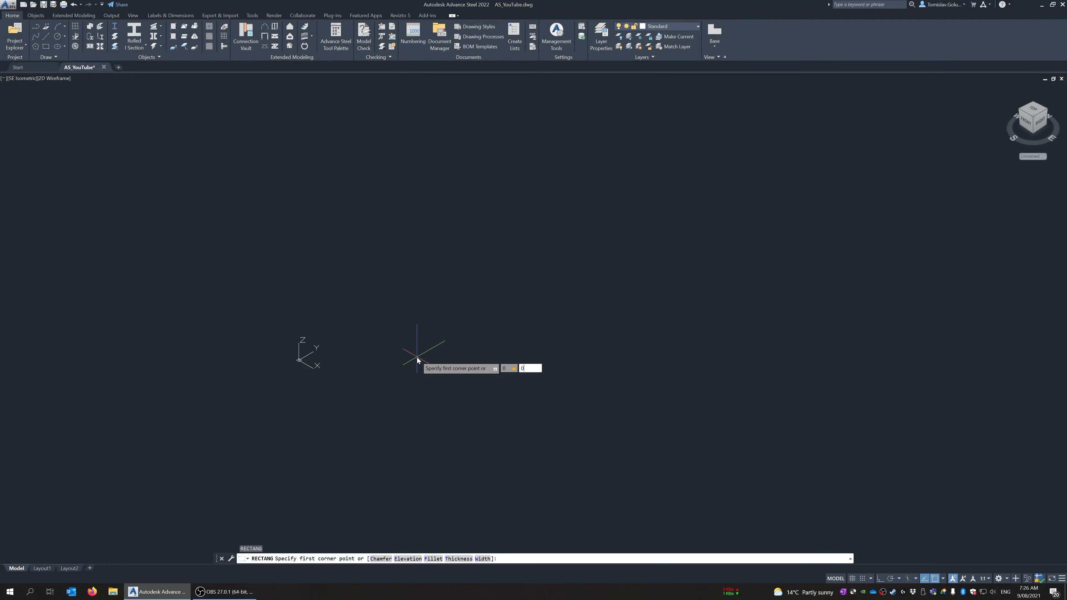
key(Return)
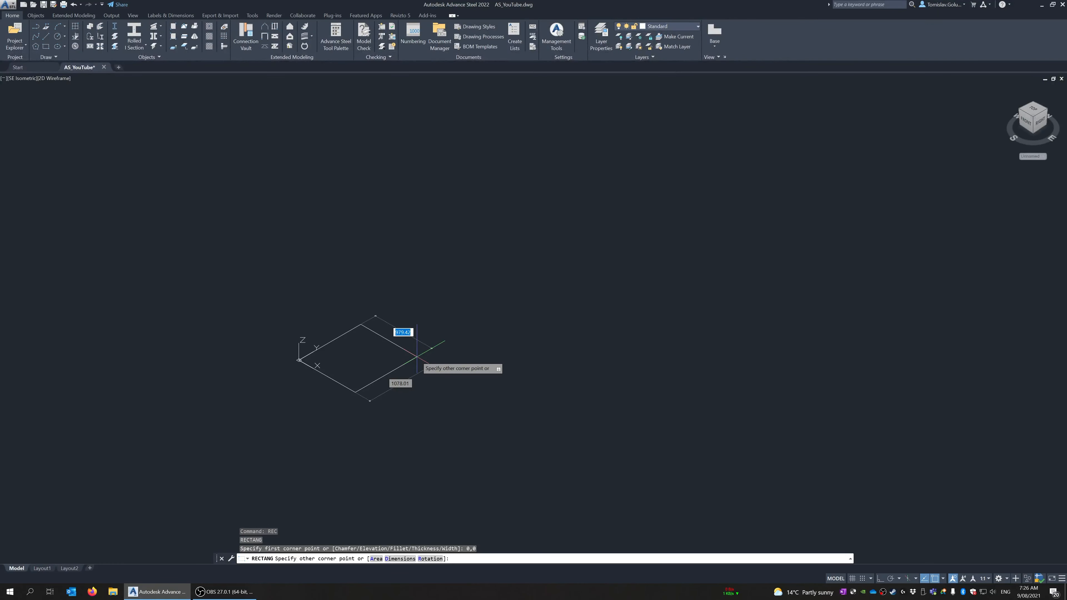
text(2000)
key(Tab)
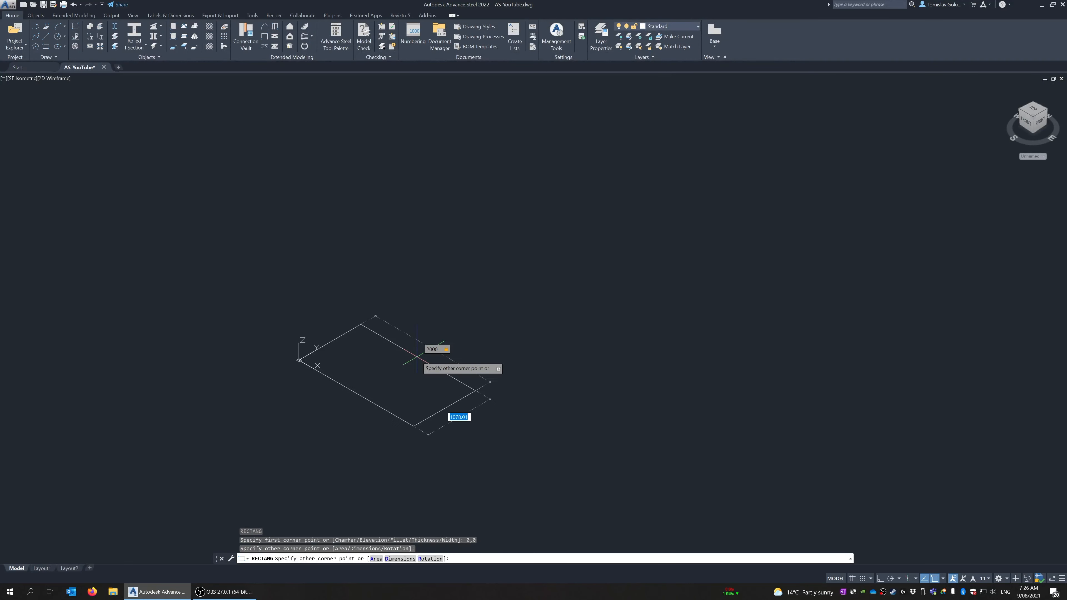
text(5000)
key(Return)
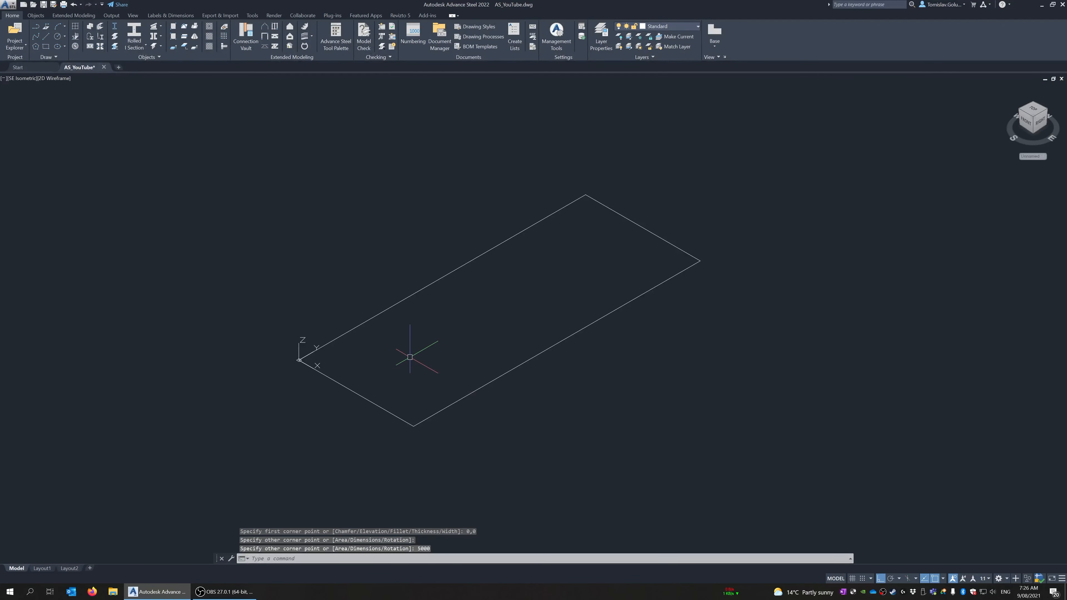
Place rolled I-section beams along all four edges of the rectangle, from corner to corner
click(135, 32)
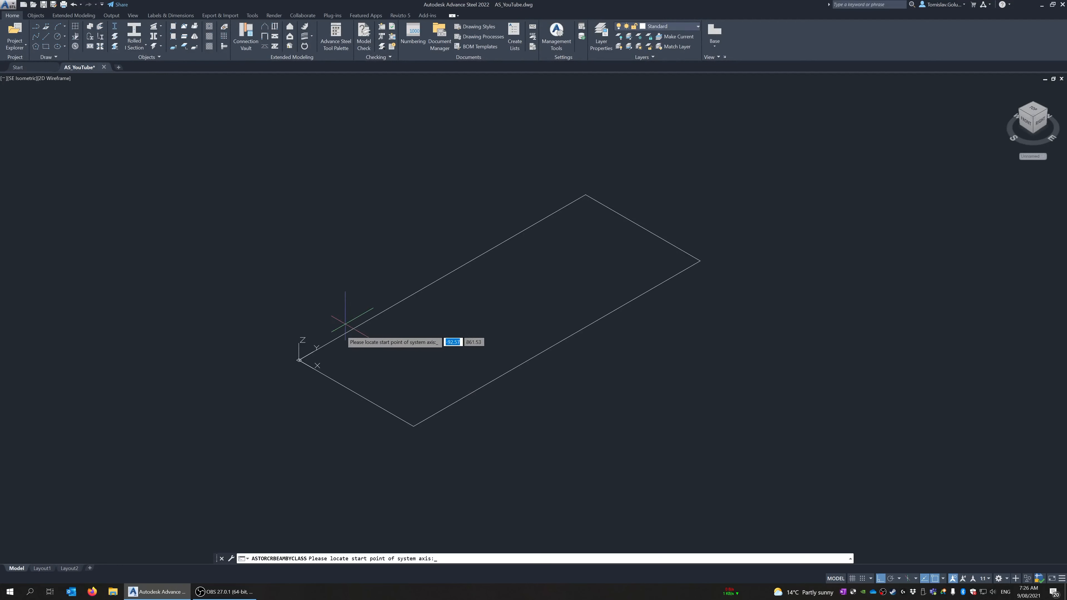
click(299, 360)
click(585, 194)
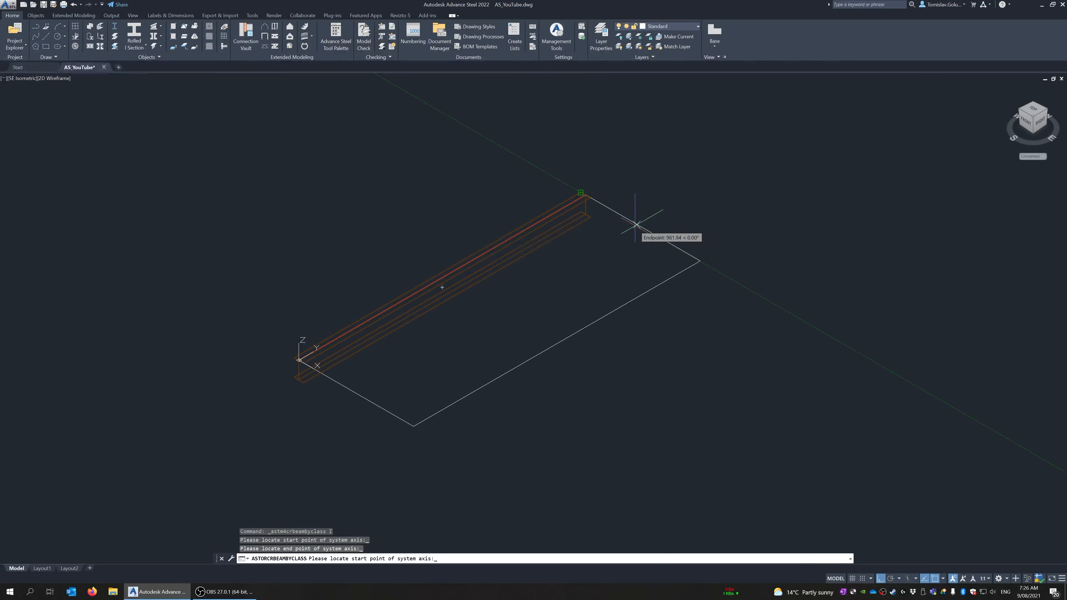
click(700, 261)
click(439, 426)
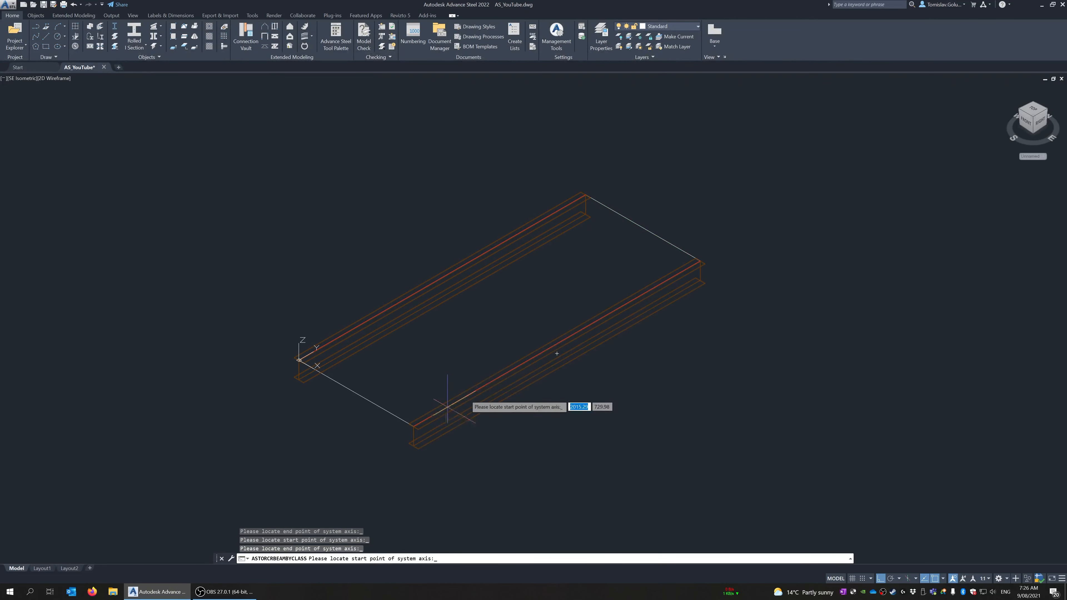
click(412, 424)
click(299, 360)
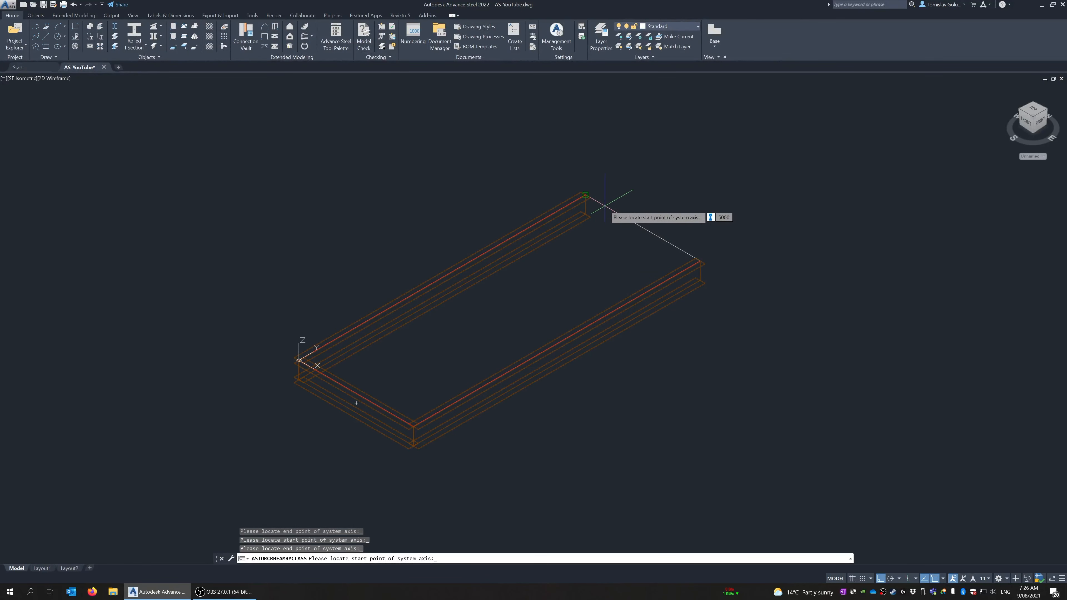
click(608, 206)
click(698, 258)
key(Return)
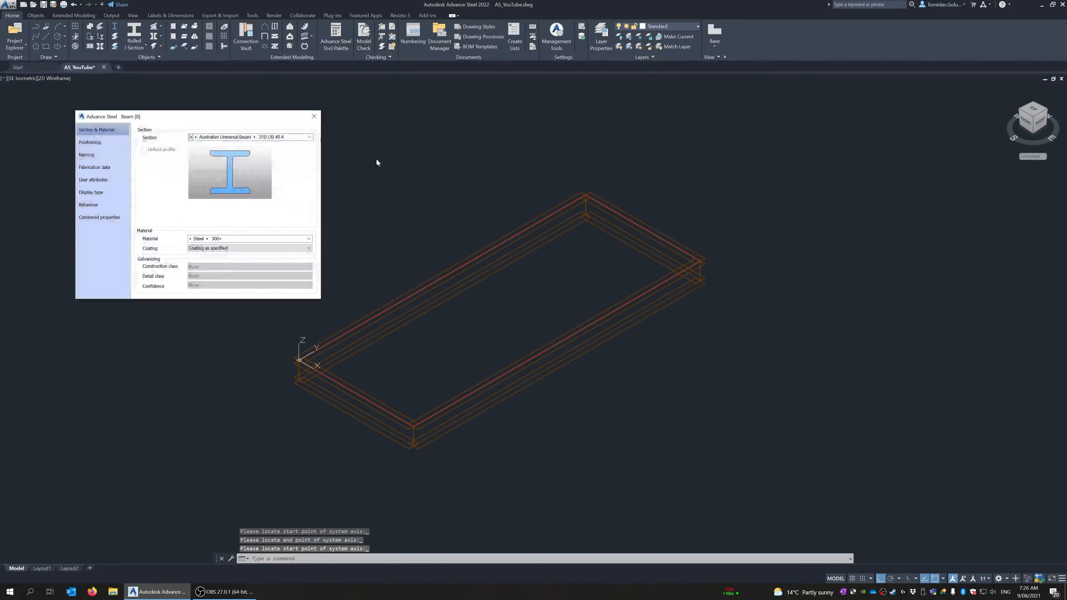
Try the Australian Universal Beam sizes 200 UB 22.3 and 310 UB 32.0 on the four frame beams
click(258, 140)
click(246, 201)
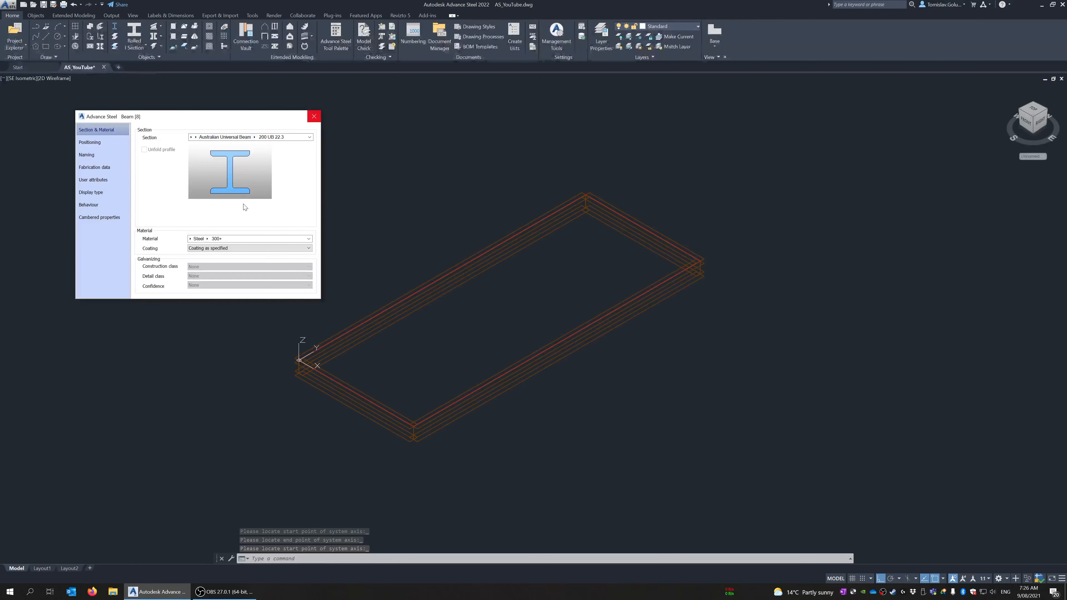
click(269, 137)
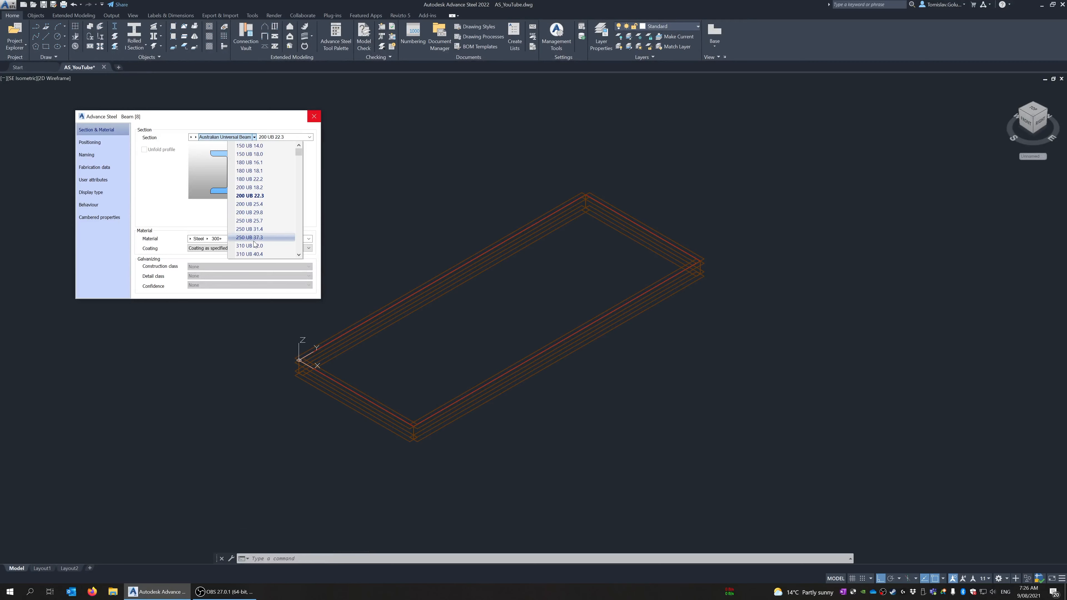
click(262, 243)
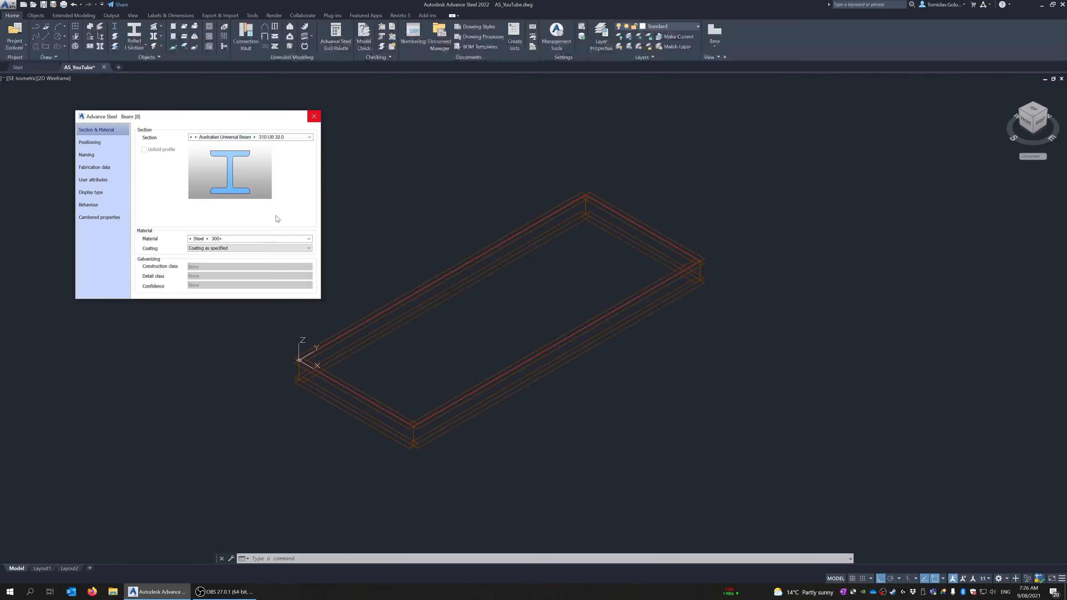
Set the four frame beams' section to Australian Universal Beam 610 UB 125 and close their properties
click(254, 138)
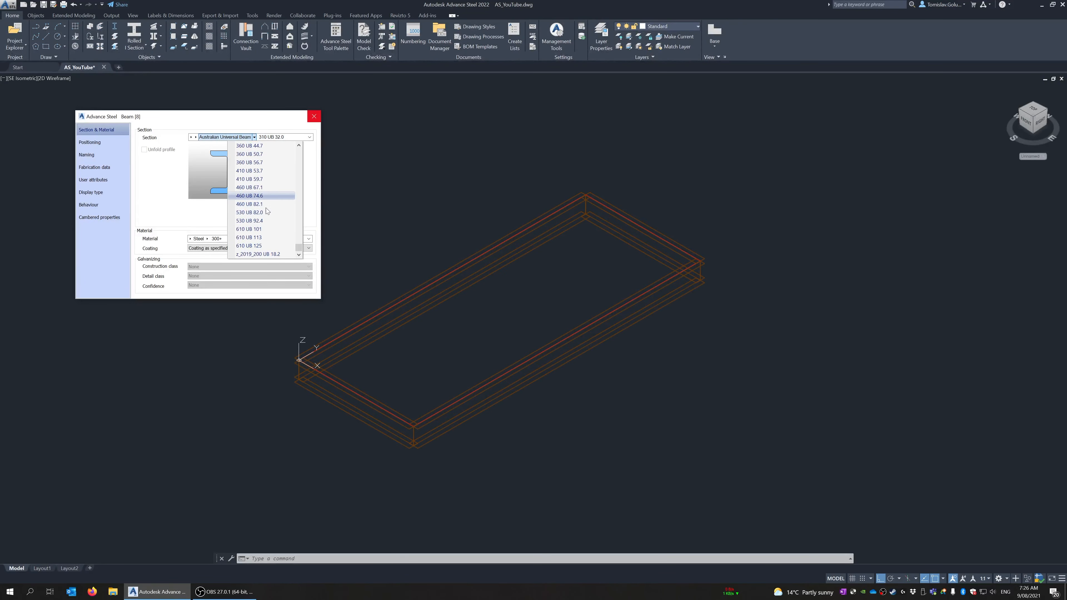
click(264, 245)
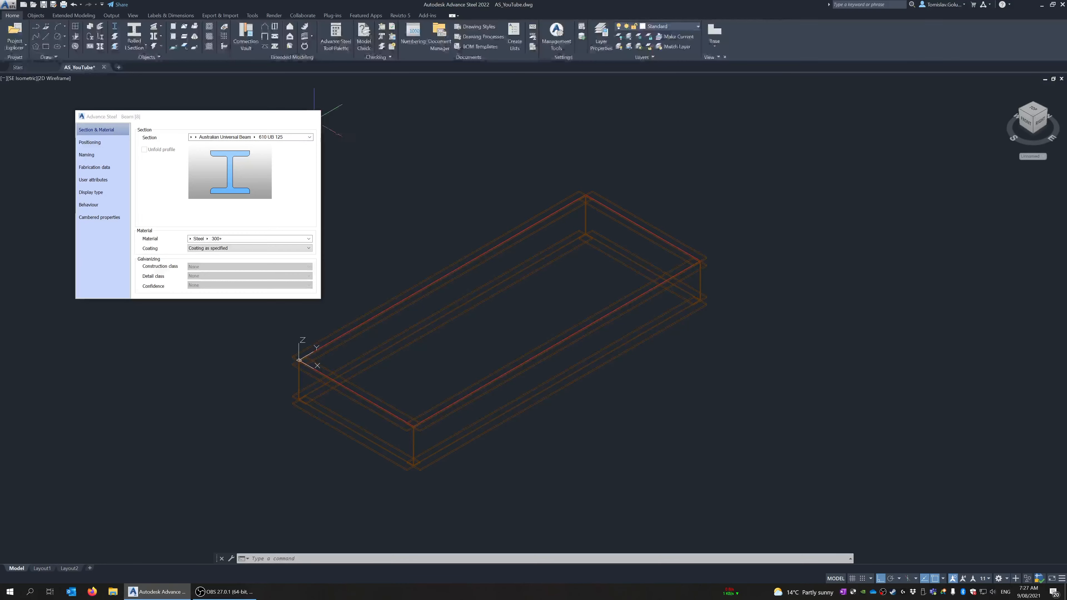
click(313, 115)
Copy the short end beam at the origin along the Y axis at distances of 1000, 2000, 3000 and 4000 mm
mouse_move(435, 210)
shift+middle_down()
mouse_move(460, 220)
mouse_move(418, 232)
mouse_move(385, 222)
mouse_move(440, 221)
shift+middle_up()
text(co)
key(space)
click(349, 400)
key(space)
click(616, 446)
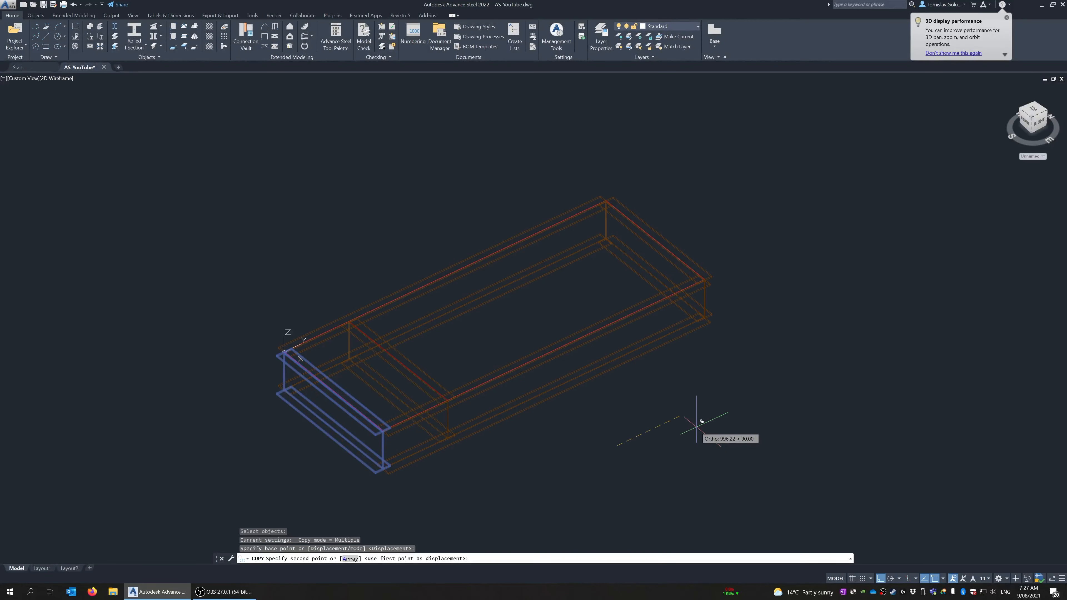
text(1000)
key(Return)
text(2000)
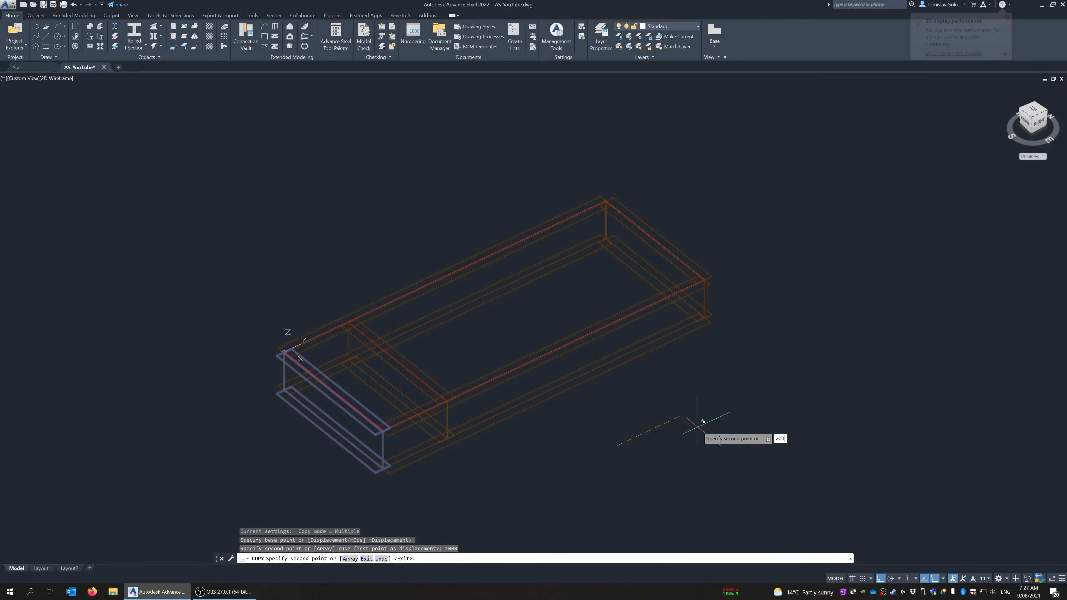
key(Return)
text(3000)
key(Return)
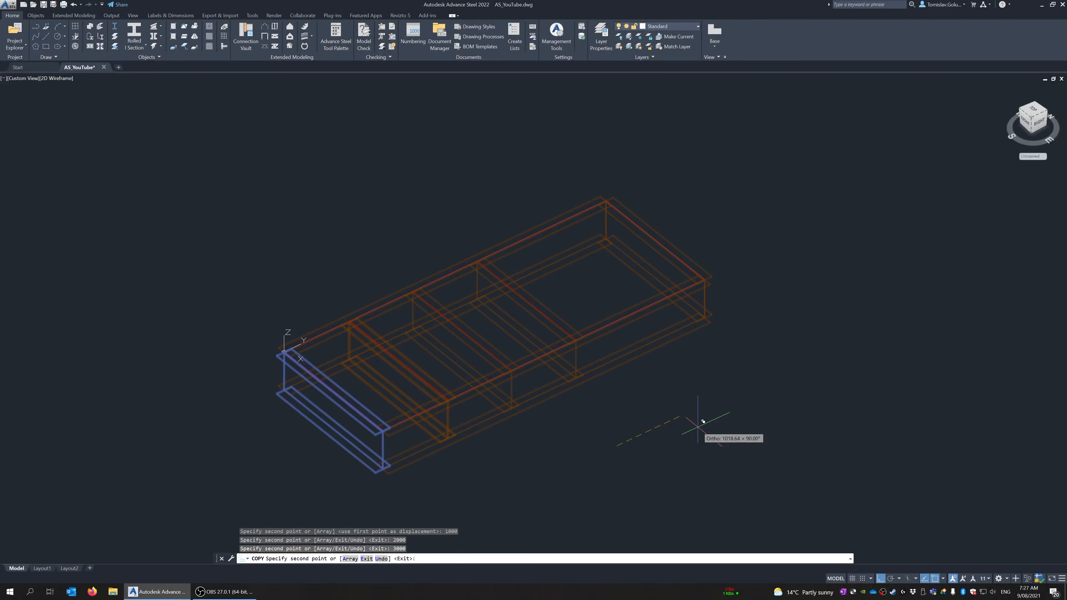
text(4000)
key(Return)
key(Return)
Preview the beam frame in the Realistic and Shaded visual styles
scroll(697, 427, down, 1)
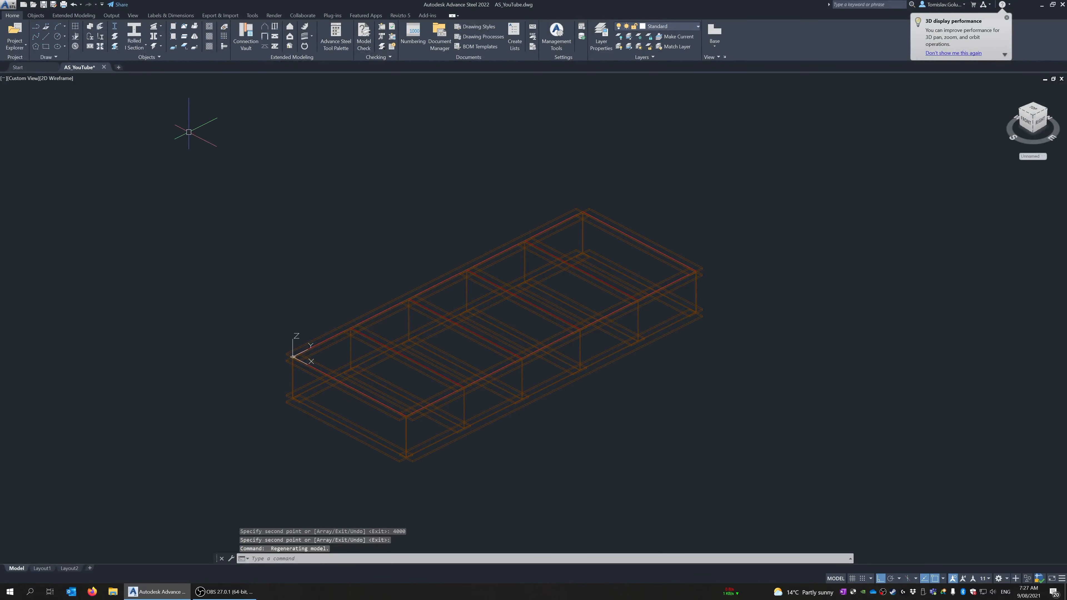
click(55, 78)
click(77, 123)
click(56, 78)
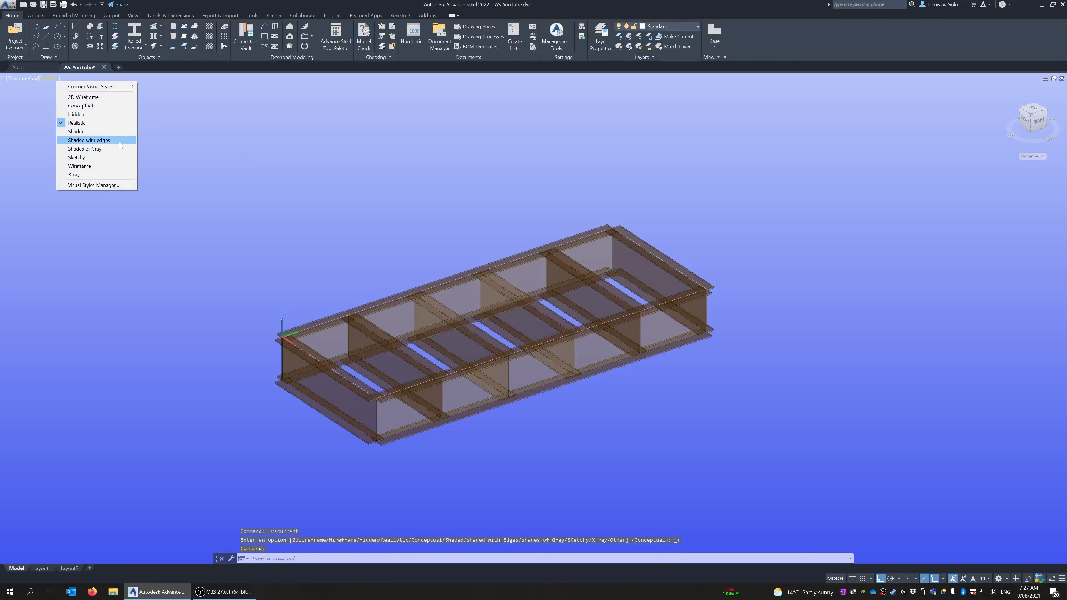
click(92, 131)
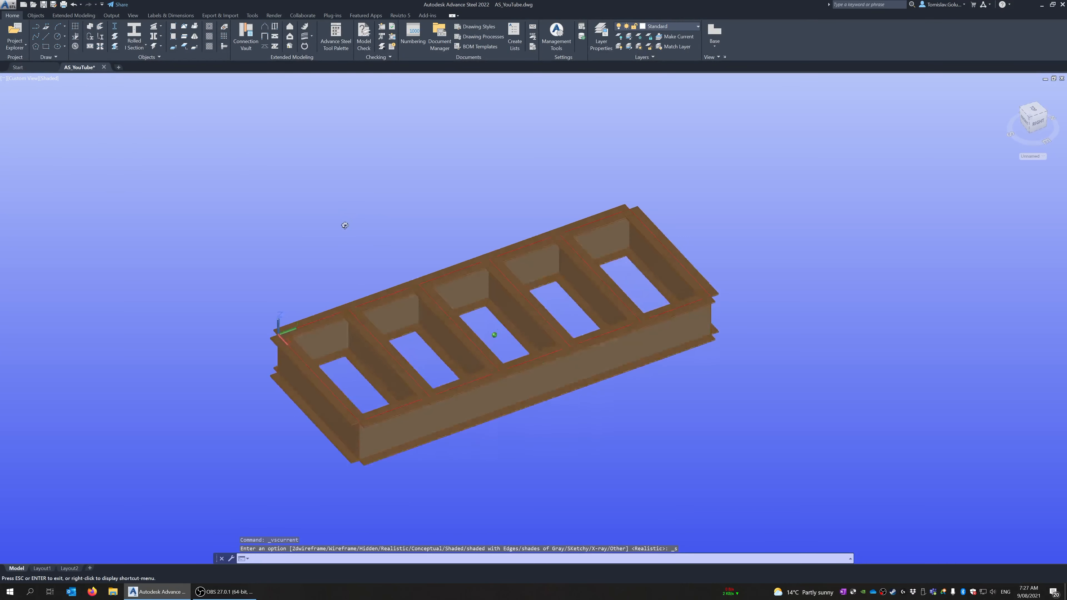
Switch the model's visual style to Conceptual and view the frame at an angle
click(49, 79)
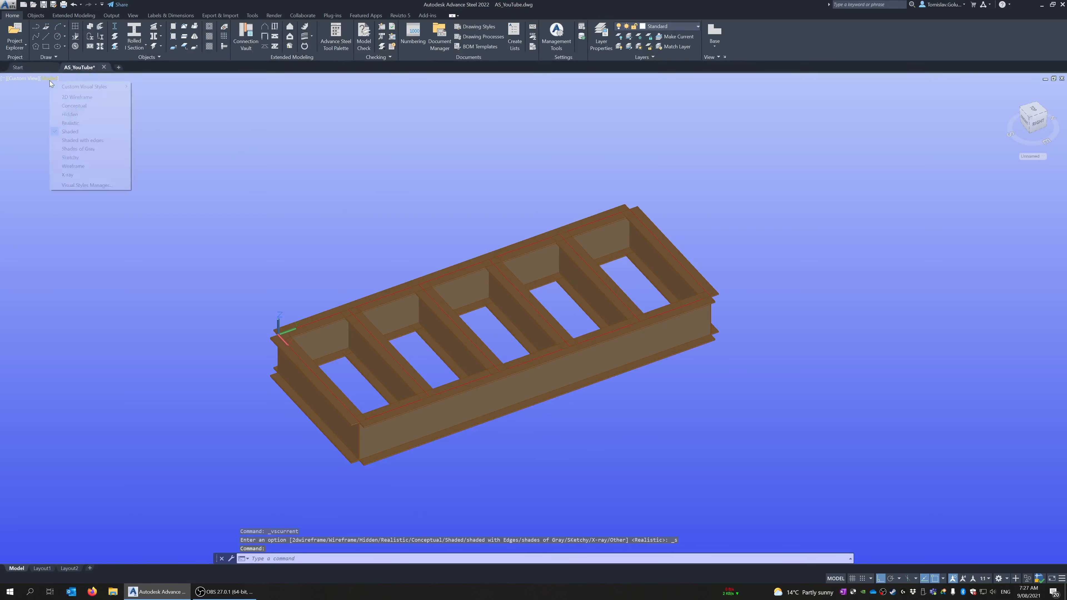
click(73, 105)
shift+middle_drag(474, 369, 487, 345)
Place a channel section beam along the Y axis in the empty space beside the I-beam frame
click(135, 46)
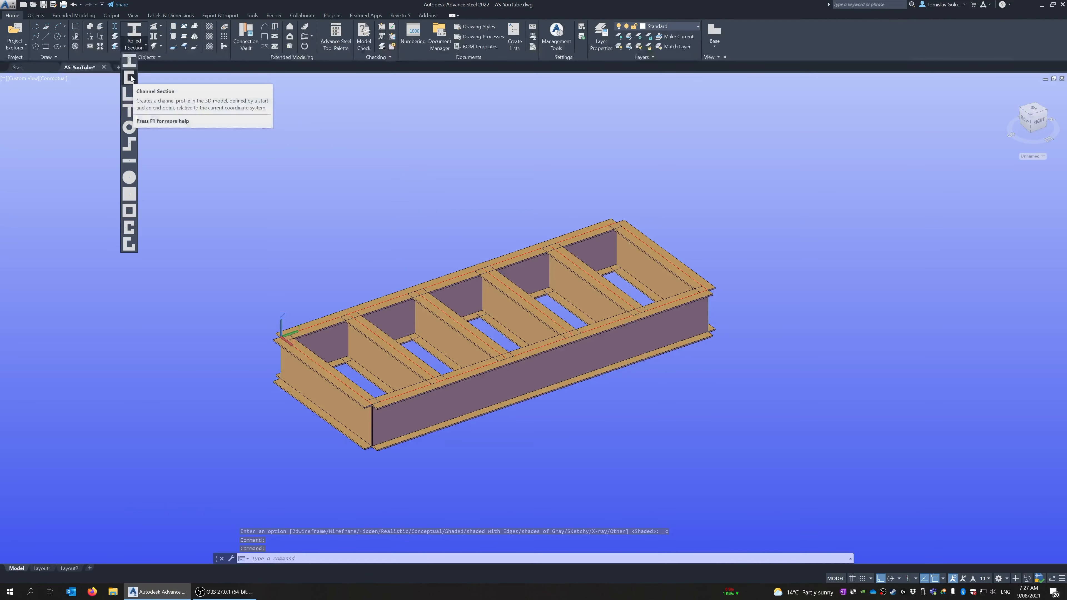
click(130, 77)
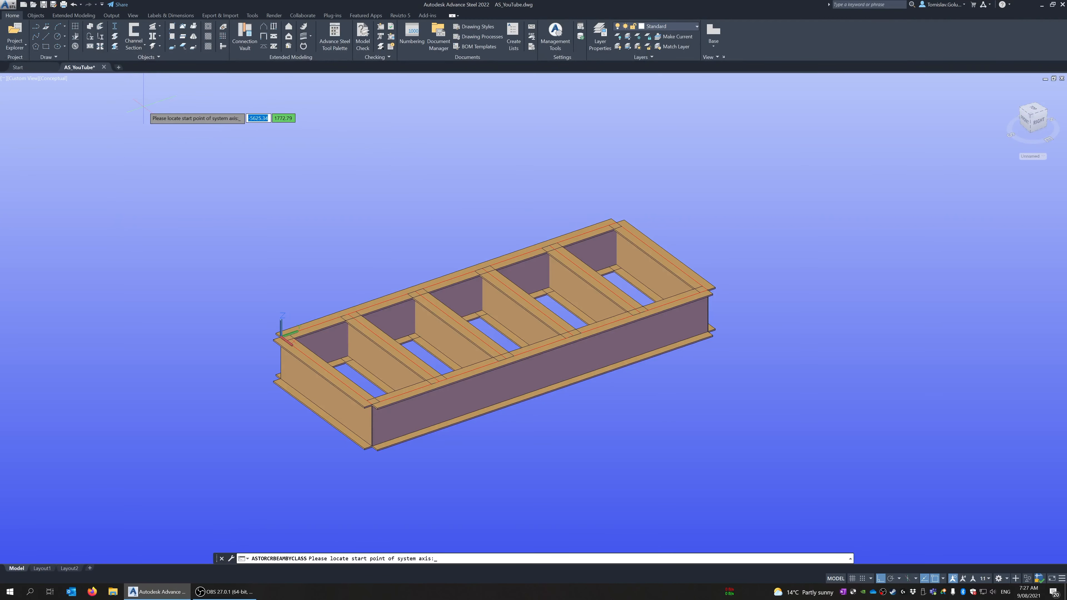
scroll(277, 170, down, 2)
middle_drag(390, 182, 230, 190)
click(511, 327)
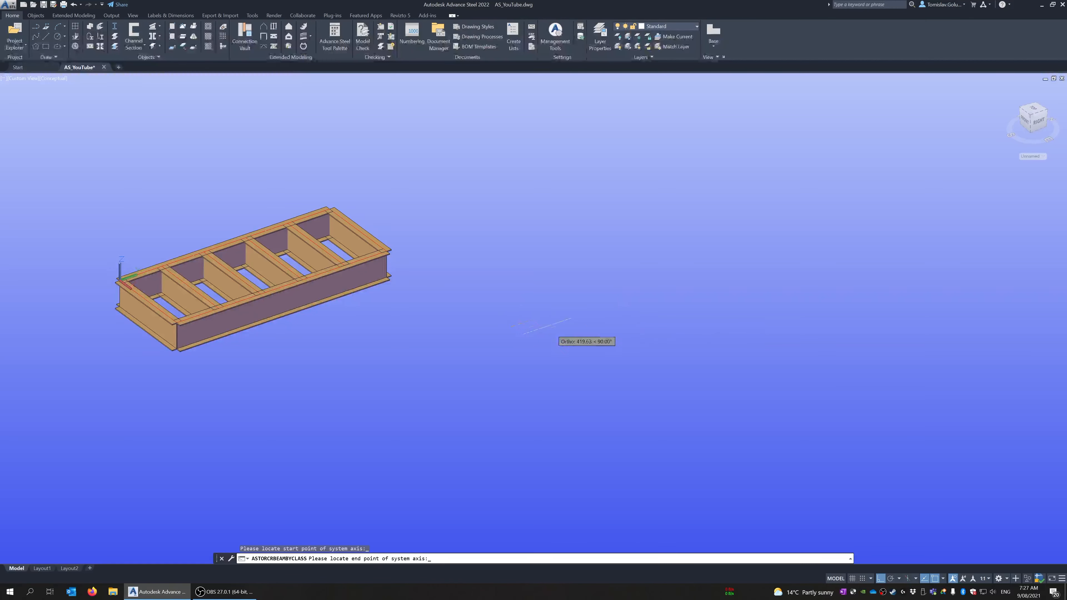
click(632, 295)
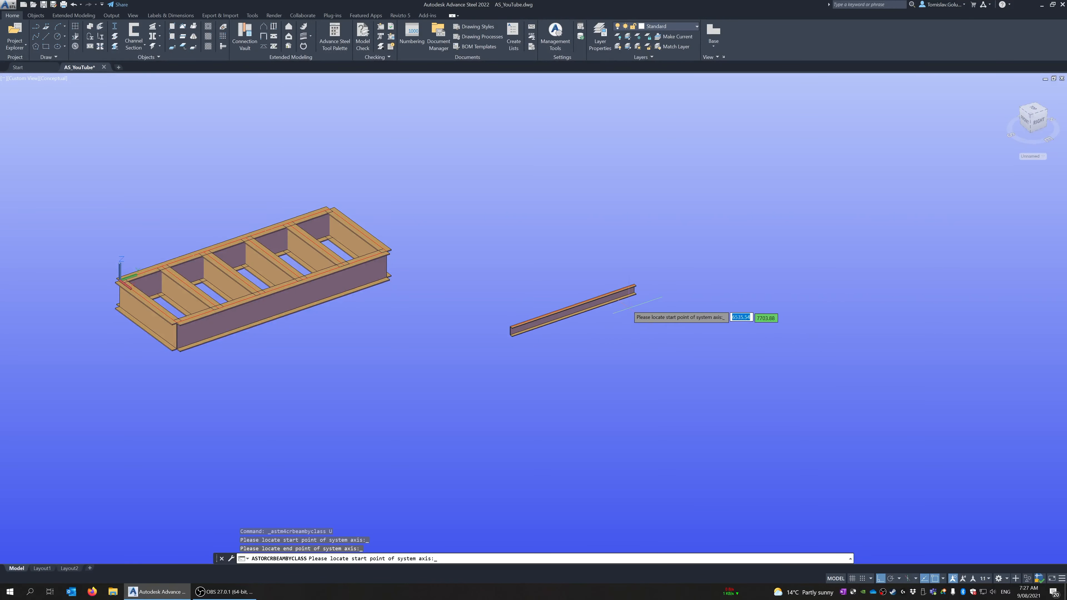
Add a second channel along the X axis from the first channel's far end and a third returning parallel to the first
scroll(630, 299, up, 2)
scroll(653, 287, up, 3)
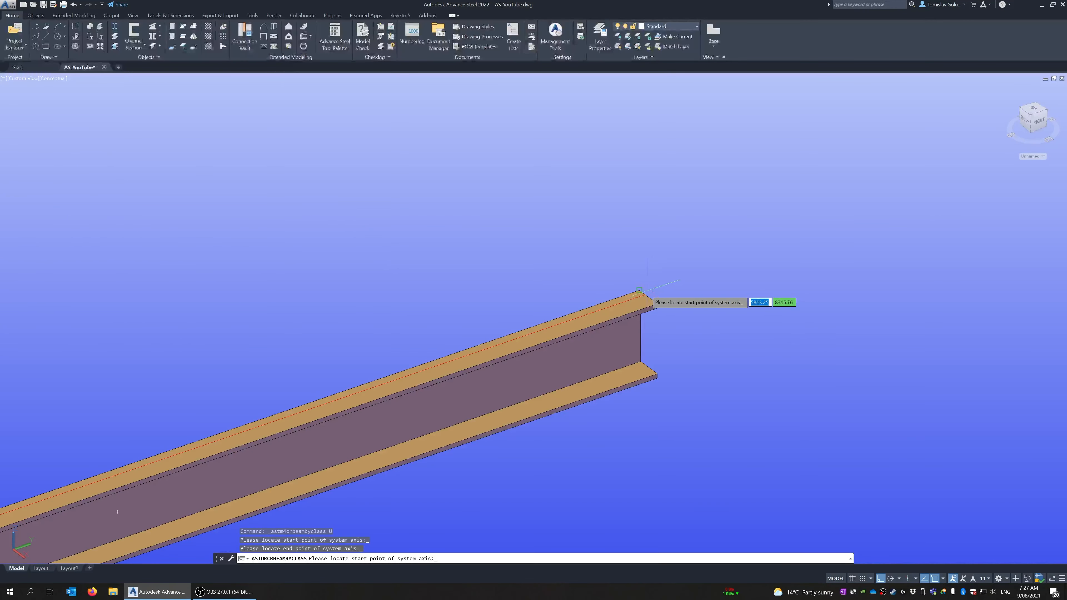
scroll(640, 292, up, 3)
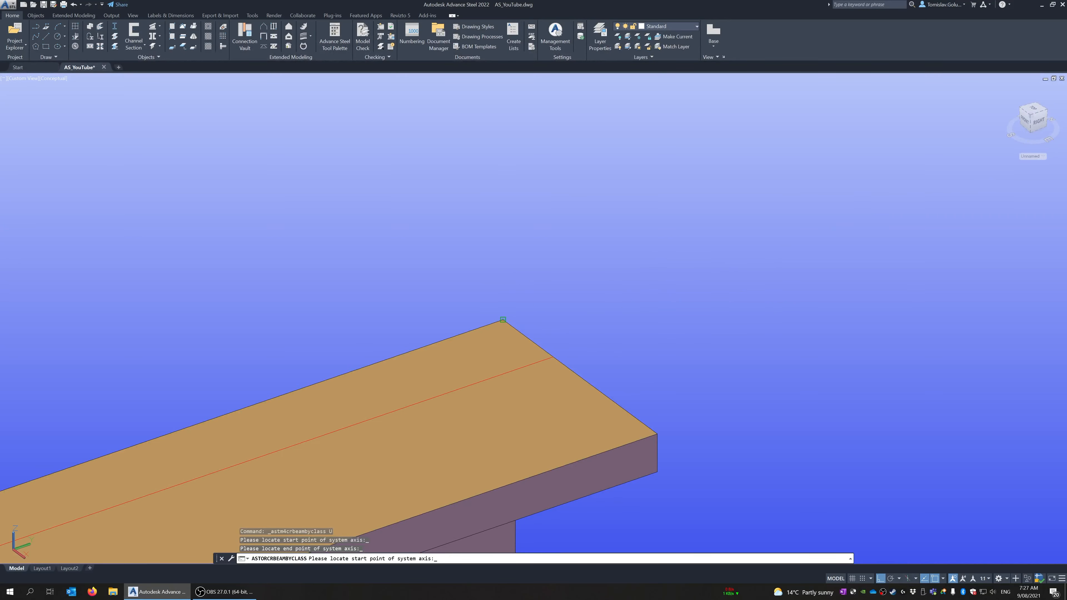
scroll(503, 320, down, 5)
click(505, 201)
click(725, 362)
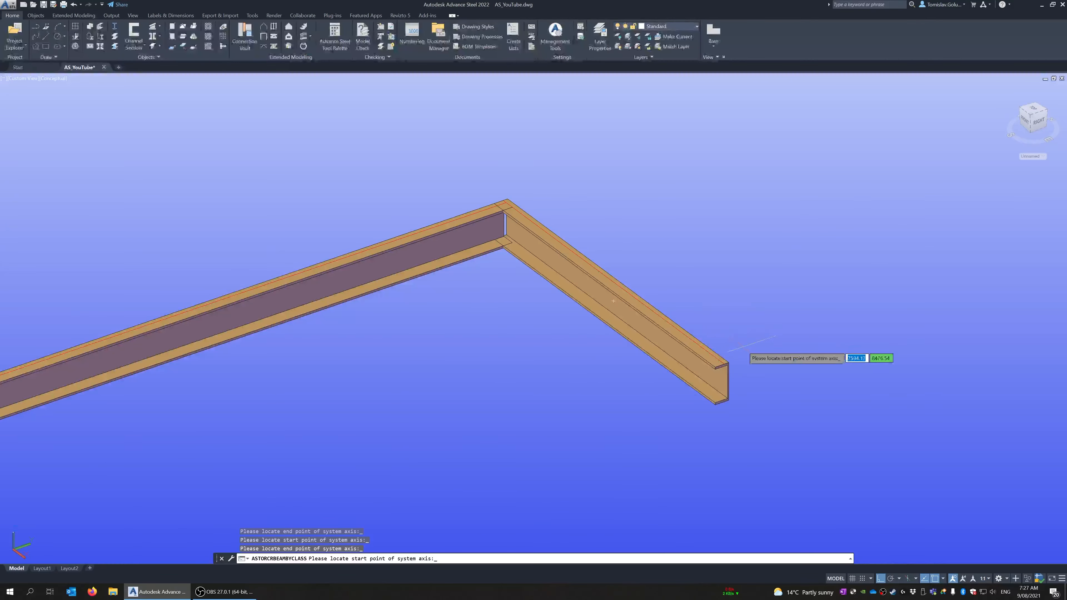
scroll(727, 362, up, 4)
click(710, 370)
scroll(710, 369, down, 5)
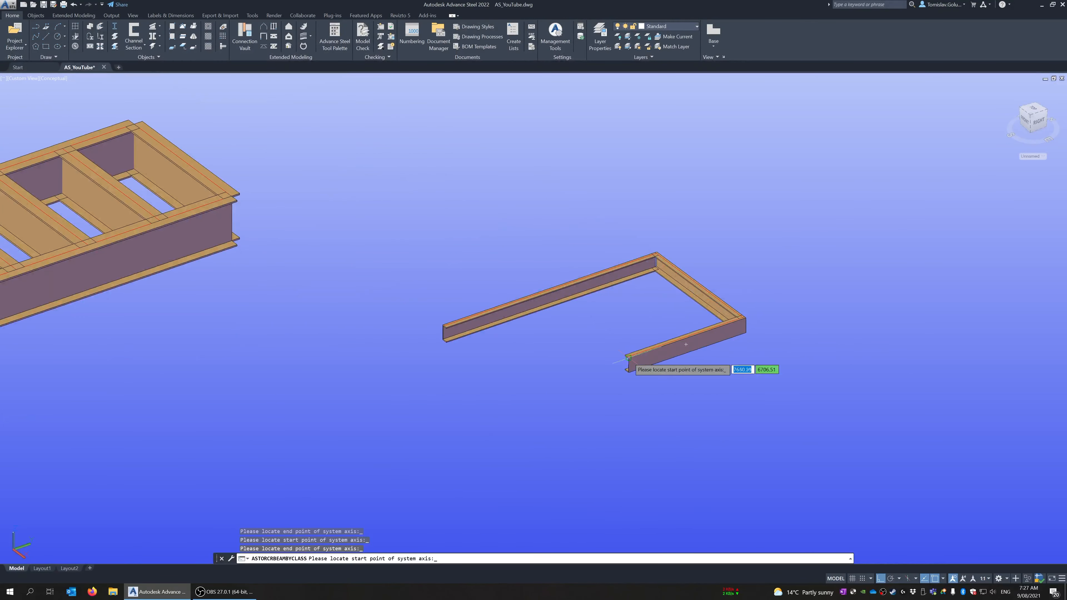
Add a fourth channel from the third channel's free end perpendicular to the first channel, and finish placing channels
scroll(714, 362, up, 4)
scroll(740, 477, up, 2)
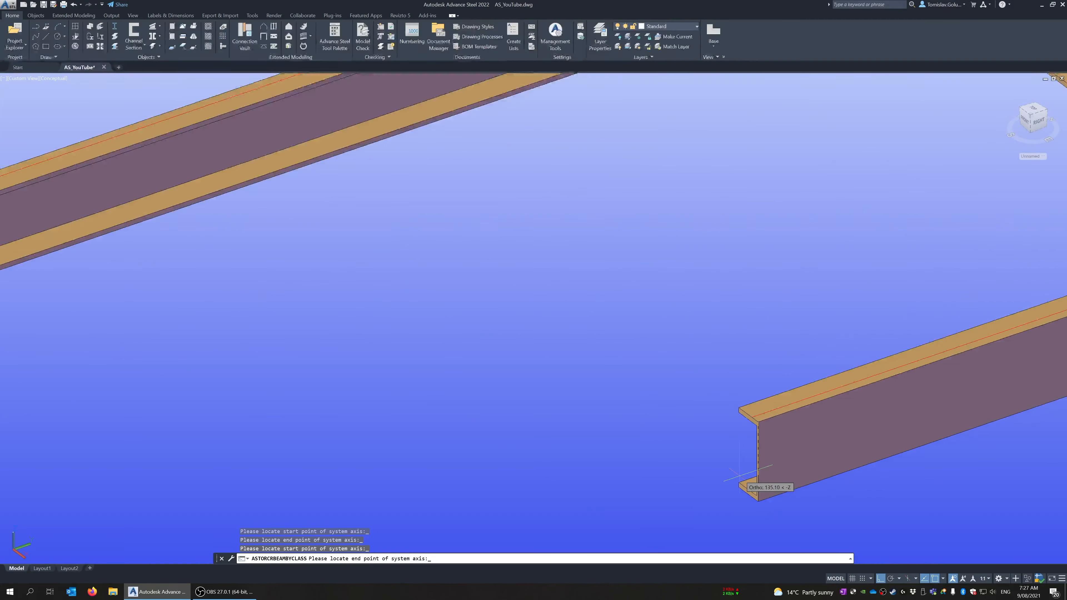
scroll(714, 441, down, 5)
scroll(676, 399, up, 5)
text(per)
key(Return)
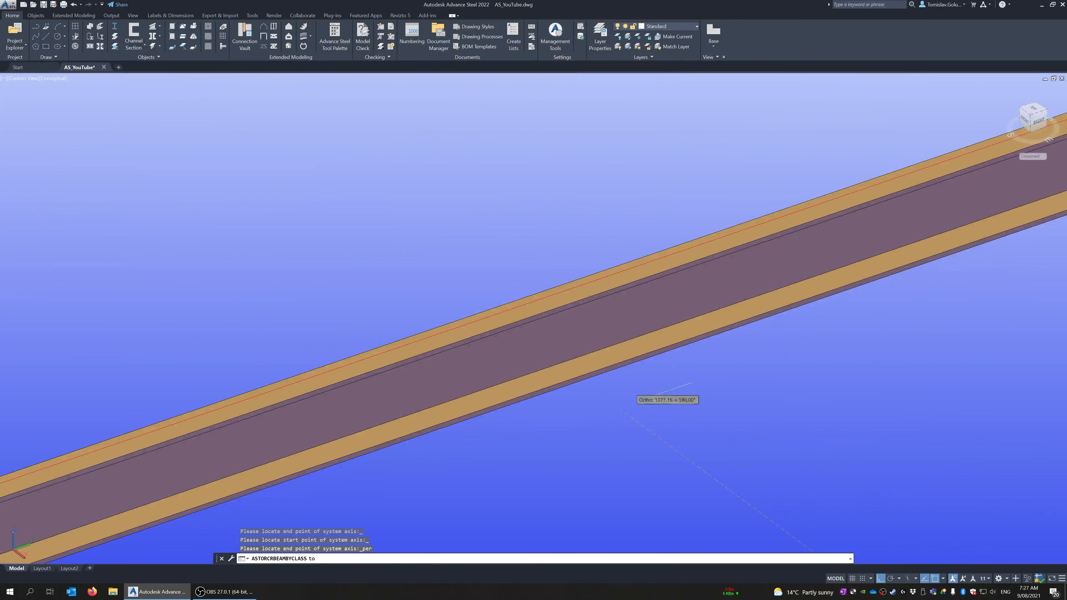
scroll(673, 398, up, 4)
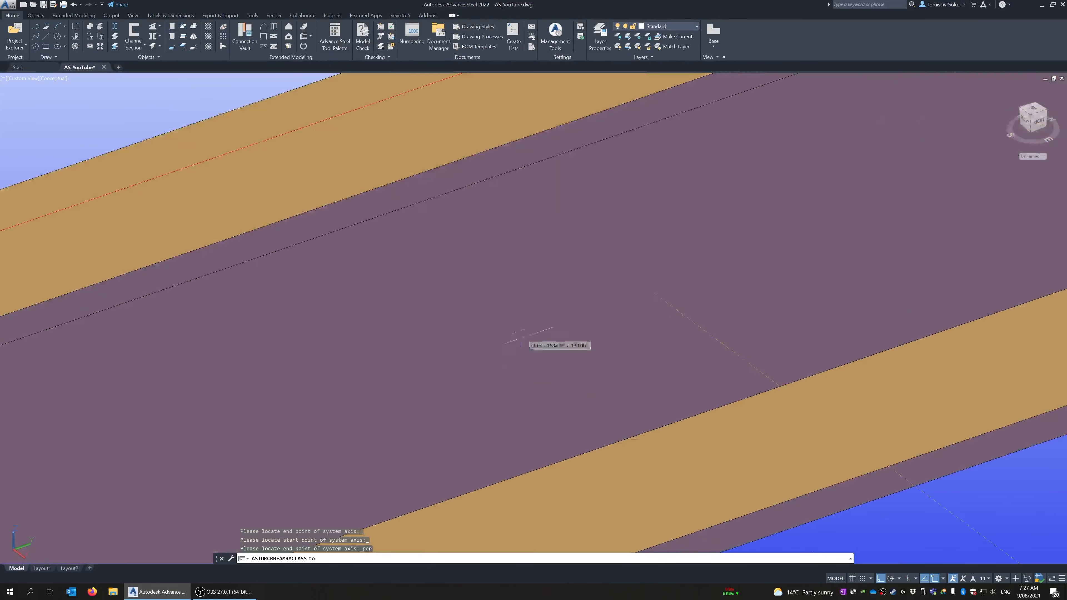
click(468, 155)
scroll(390, 219, down, 10)
key(Return)
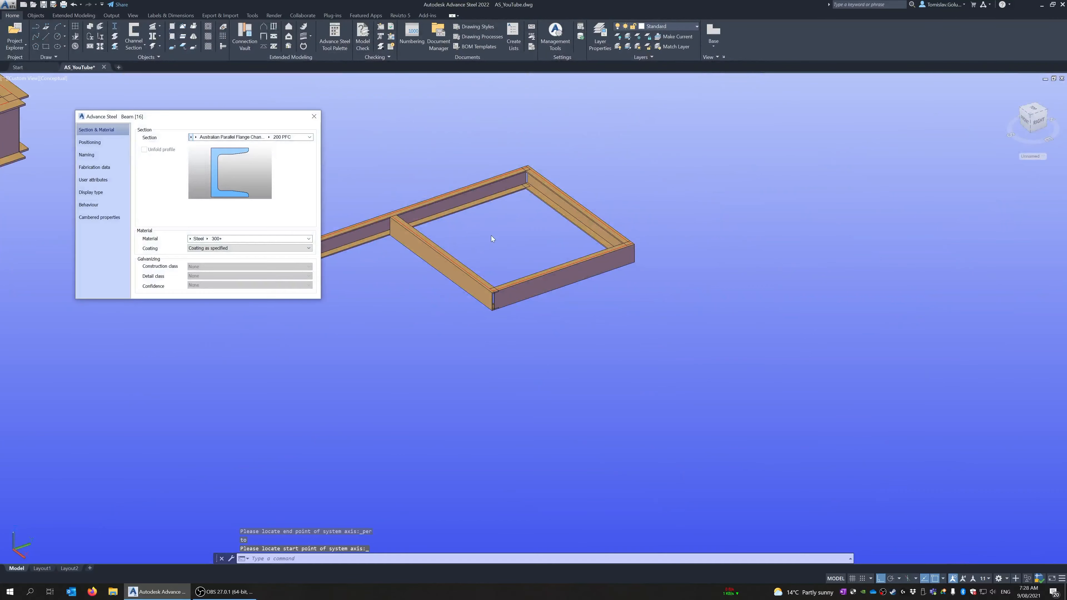
Set the new channels' section to Australian Parallel Flange Channel 230 PFC and close their properties
click(269, 137)
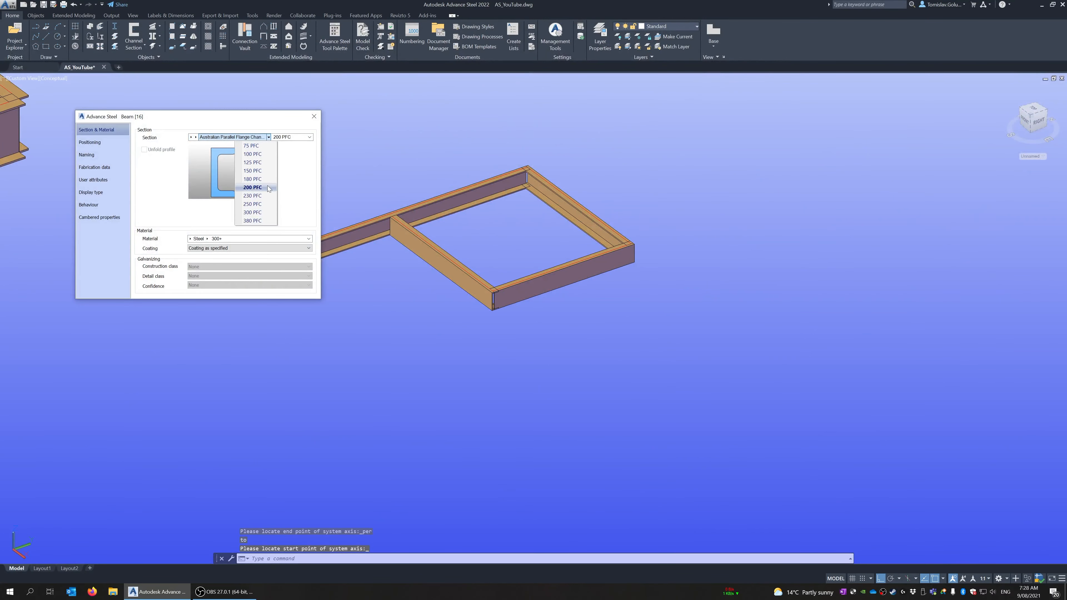
click(253, 195)
click(314, 116)
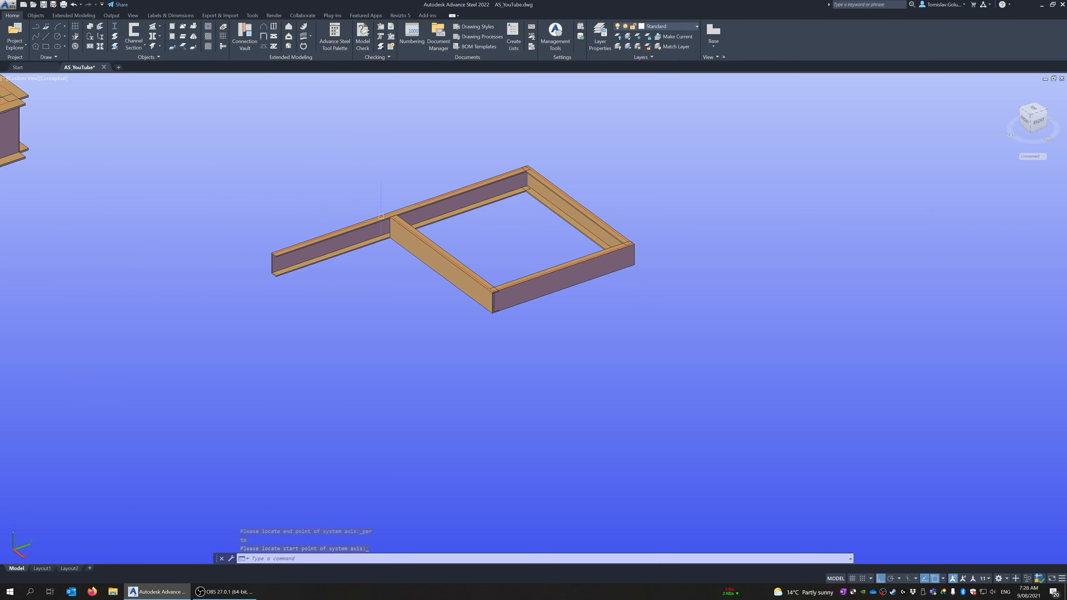
Change the third and fourth channels, meeting at the near corner, to I section Australian Universal Beam 250 UB 25.7
click(516, 329)
click(489, 283)
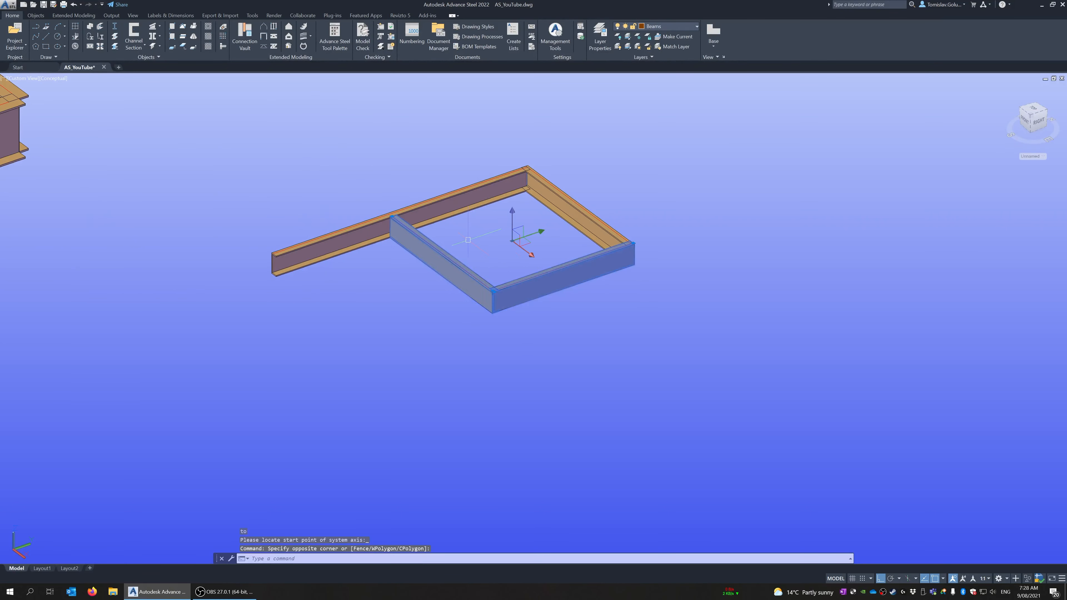
right_click(600, 340)
click(670, 444)
click(197, 138)
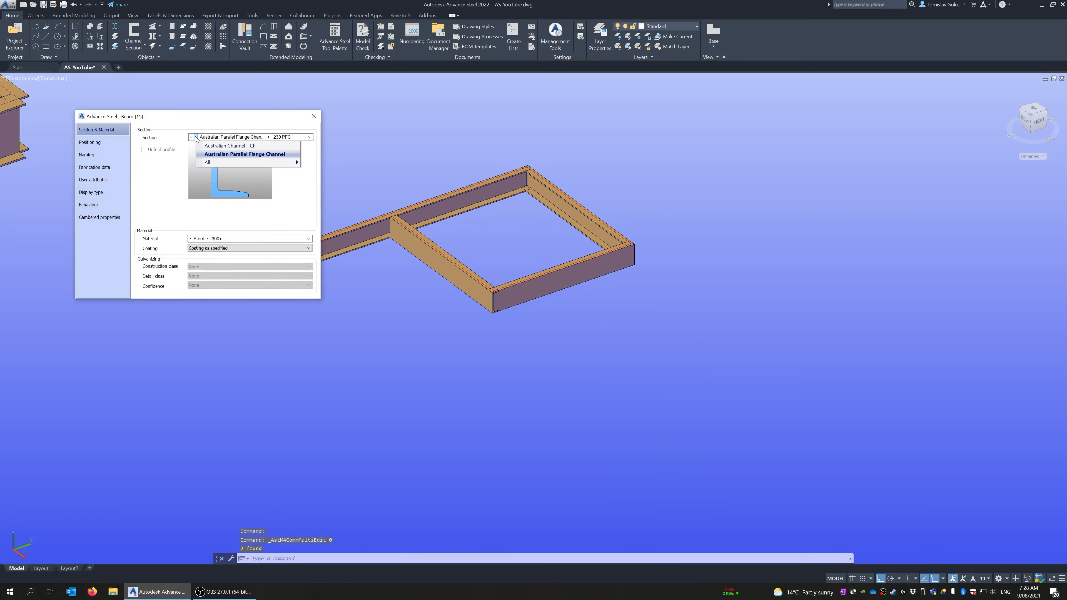
mouse_move(191, 138)
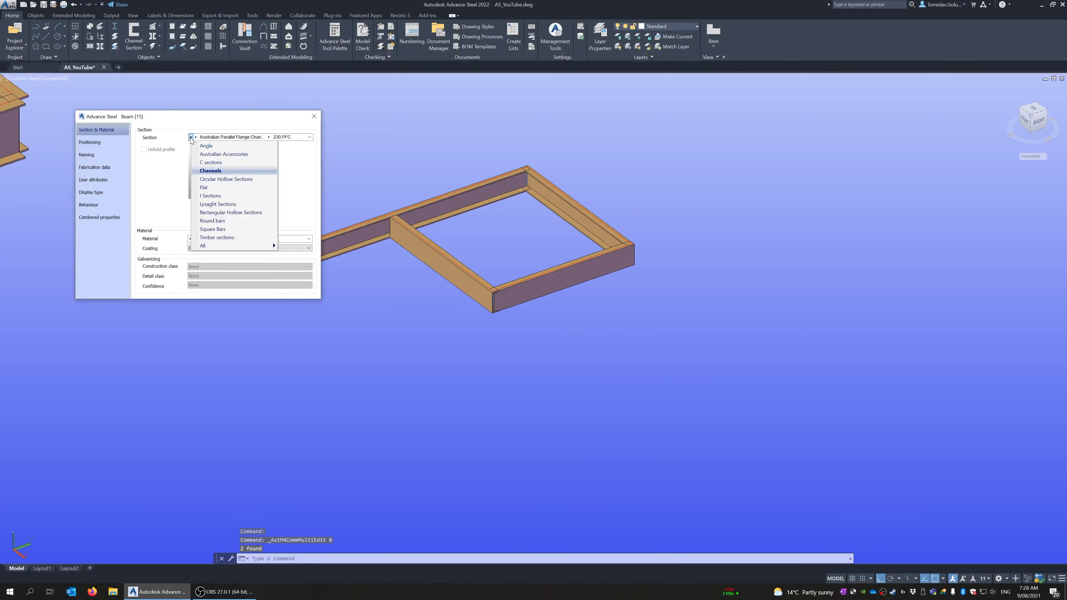
click(199, 194)
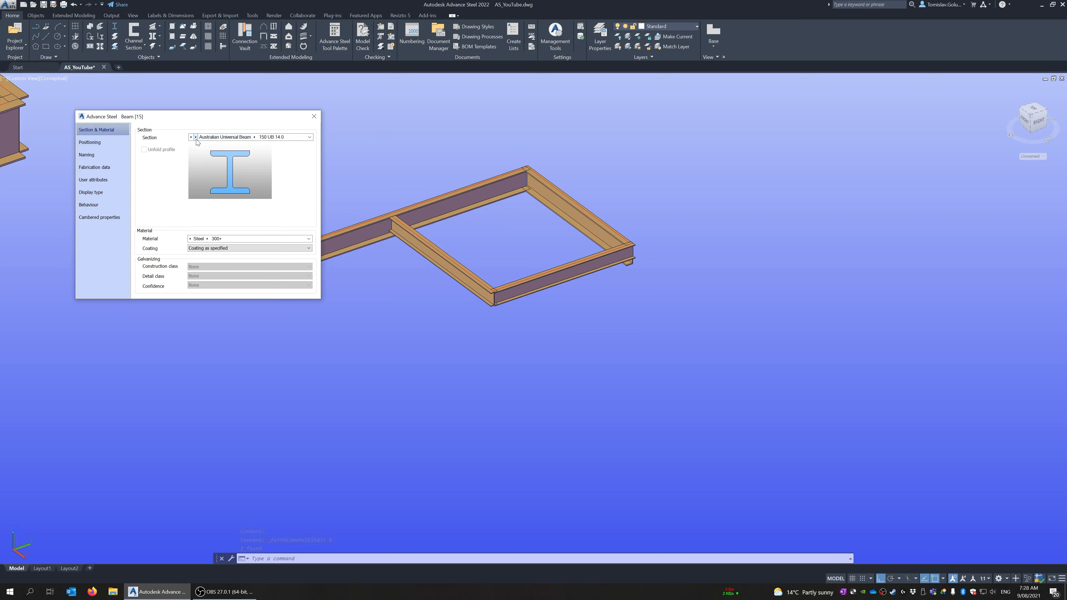
click(254, 138)
click(260, 222)
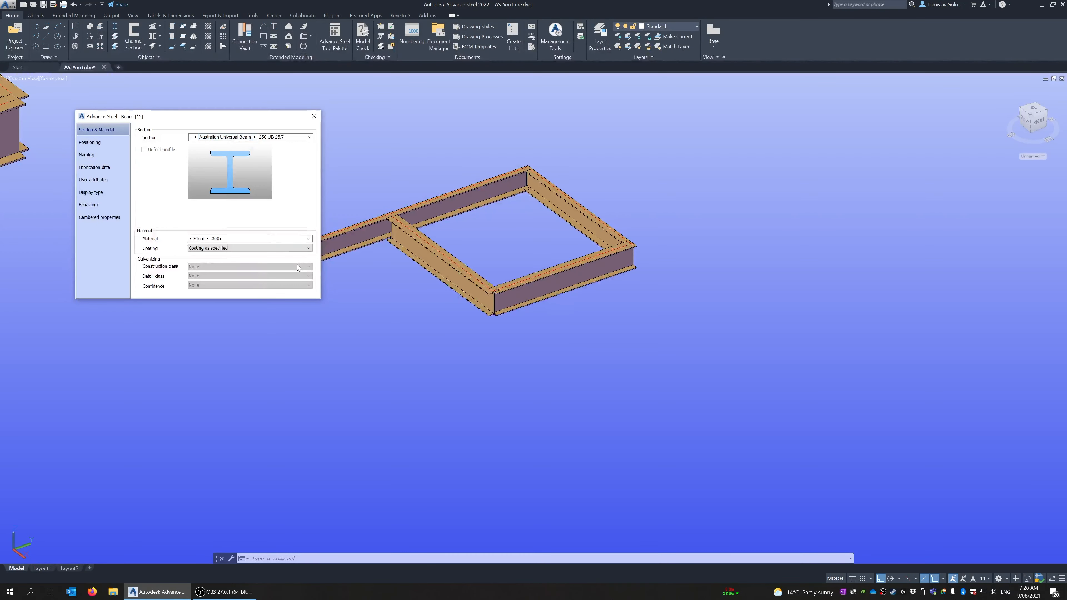
click(313, 116)
Check the section properties of the remaining channel beams, first individually and then with two selected together
shift+middle_drag(327, 167, 528, 265)
click(593, 251)
double_click(589, 256)
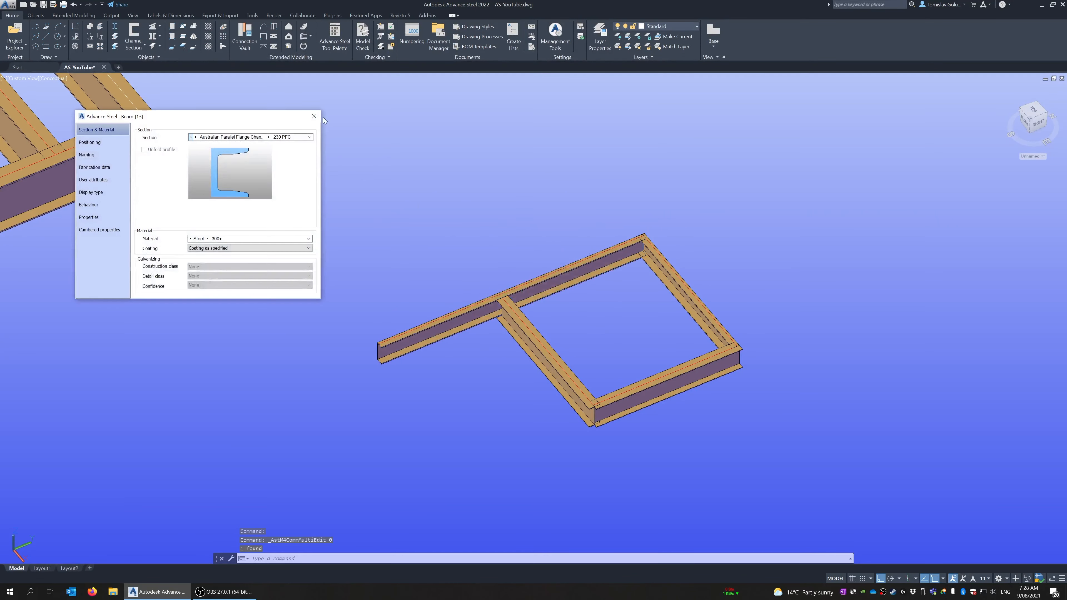
click(314, 116)
click(669, 210)
click(630, 257)
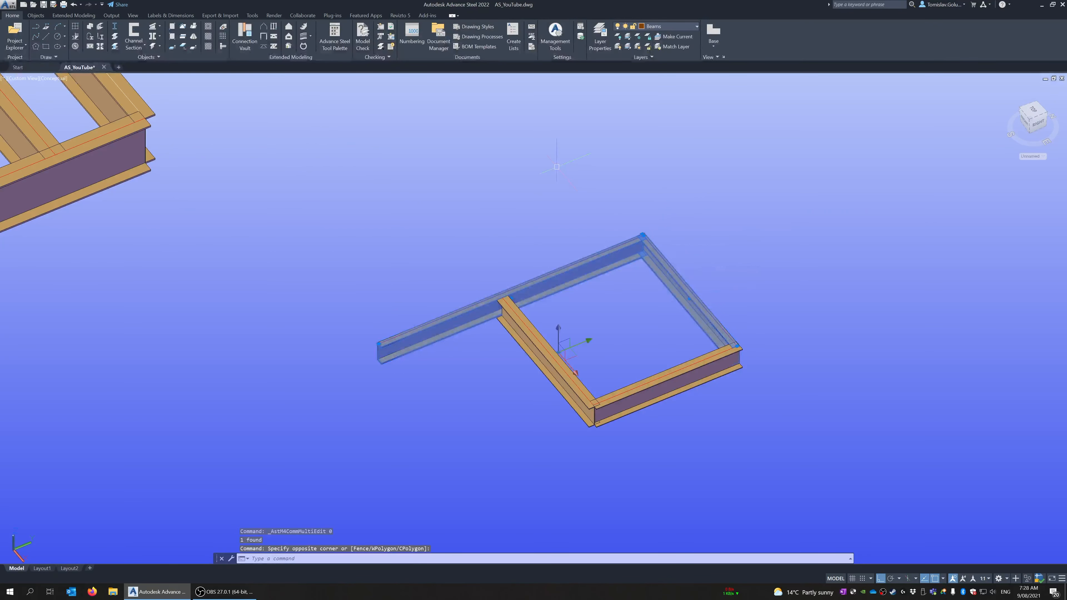
right_click(557, 167)
click(585, 273)
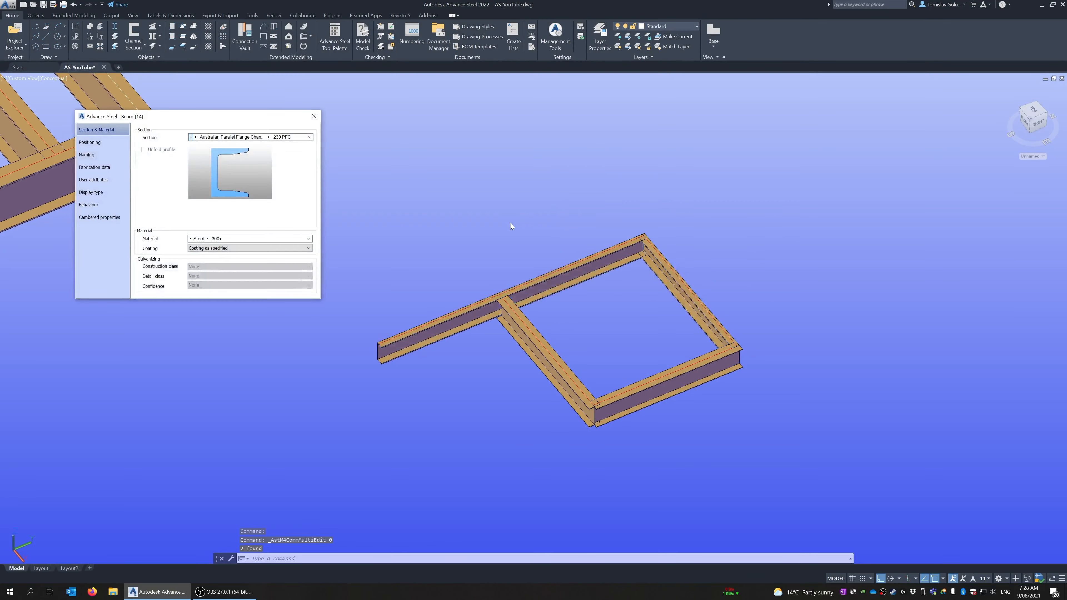
click(314, 116)
Zoom to the model's extents and view both beam frames together
scroll(430, 212, down, 3)
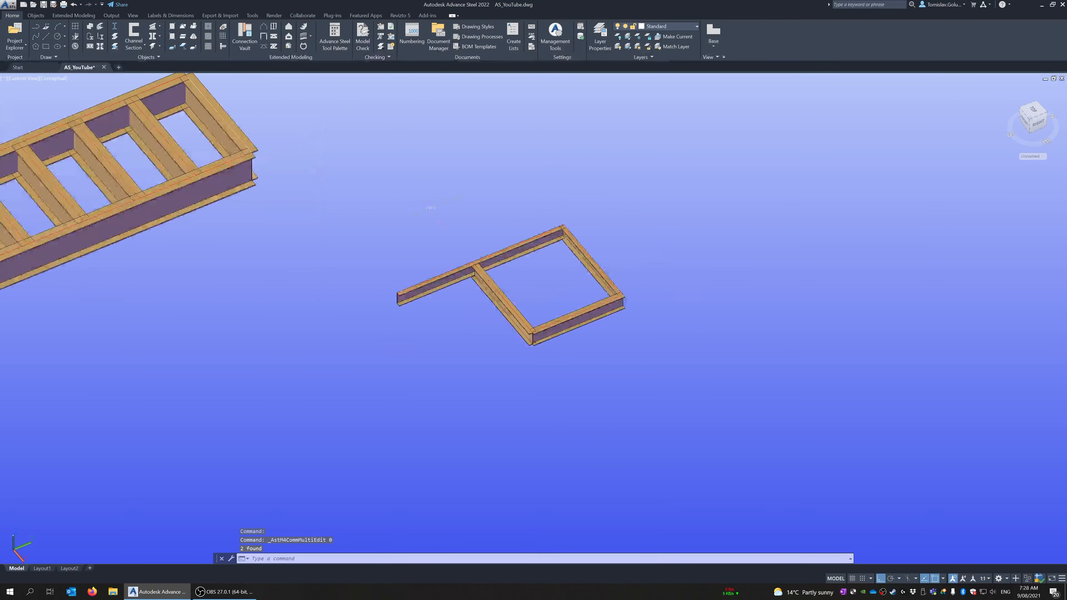
shift+middle_drag(511, 257, 562, 223)
text(z)
key(Return)
text(e)
key(Return)
scroll(523, 207, down, 3)
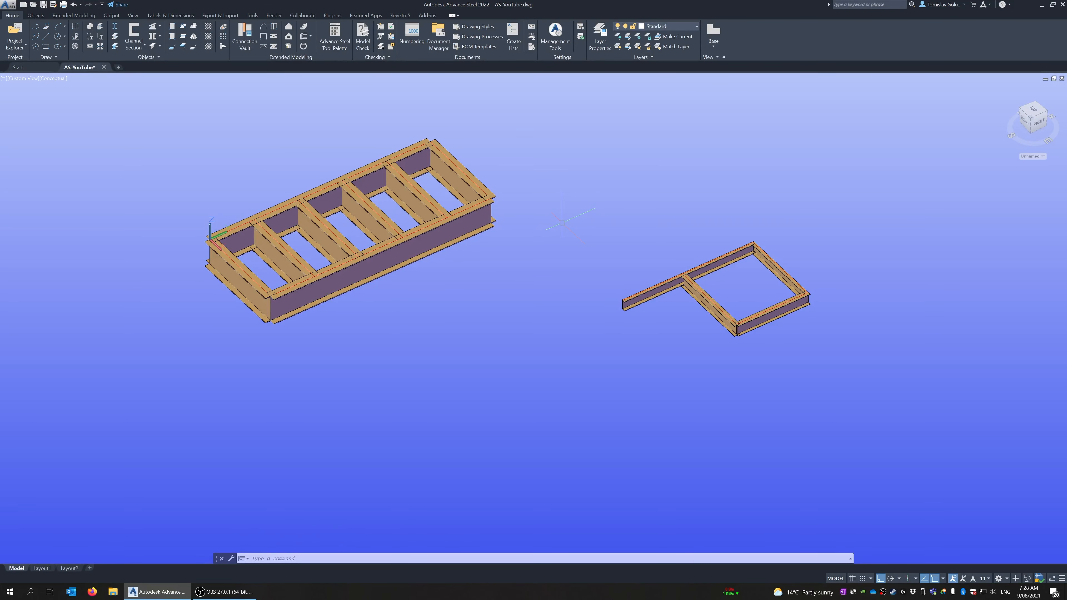
middle_drag(551, 222, 568, 288)
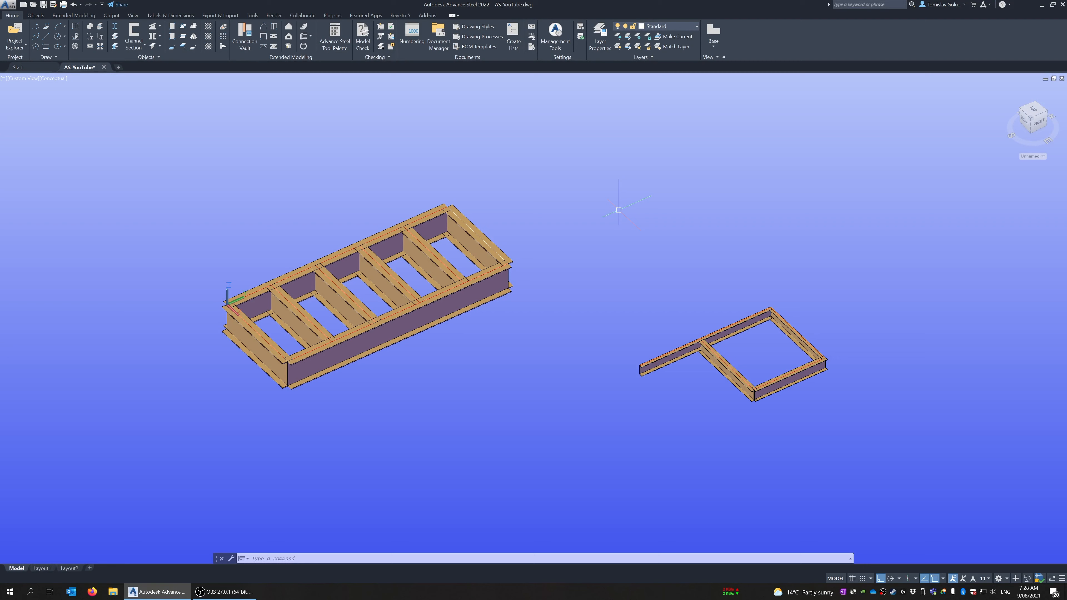
text(e)
key(Return)
text(al)
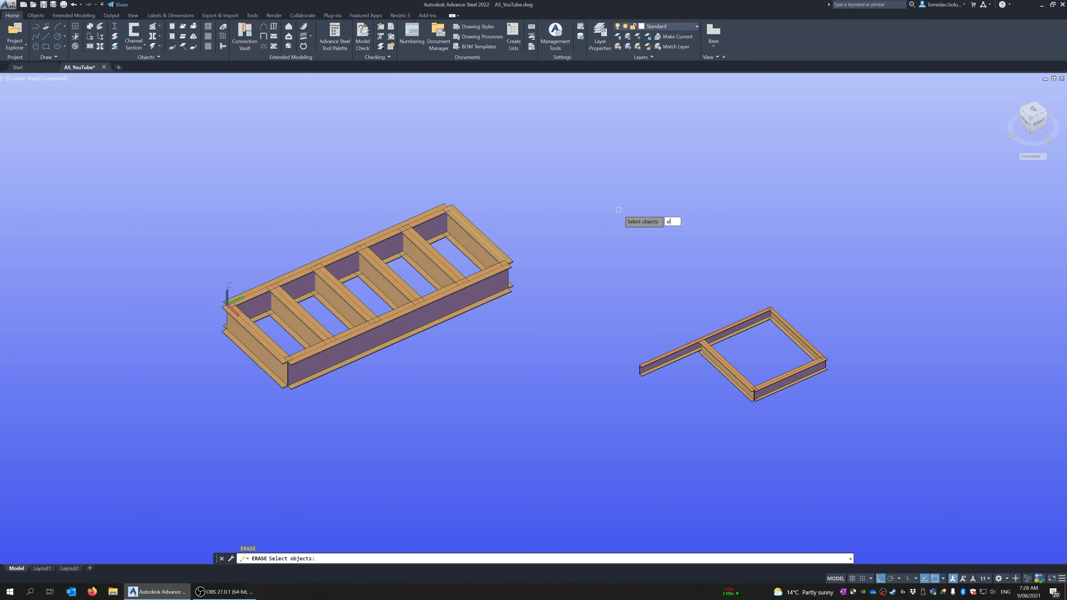
text(l)
key(Return)
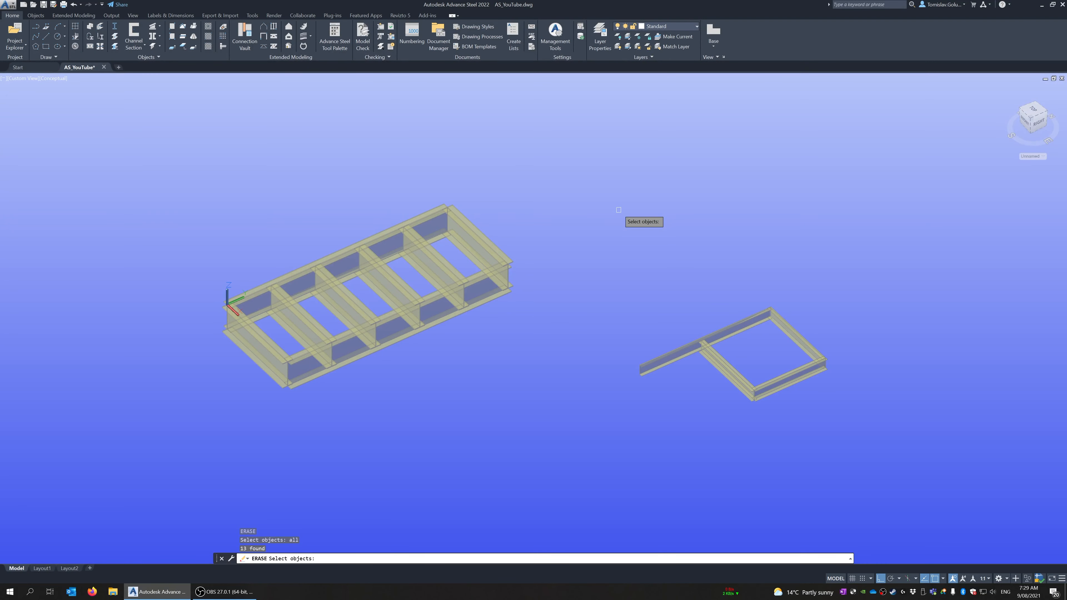
key(Escape)
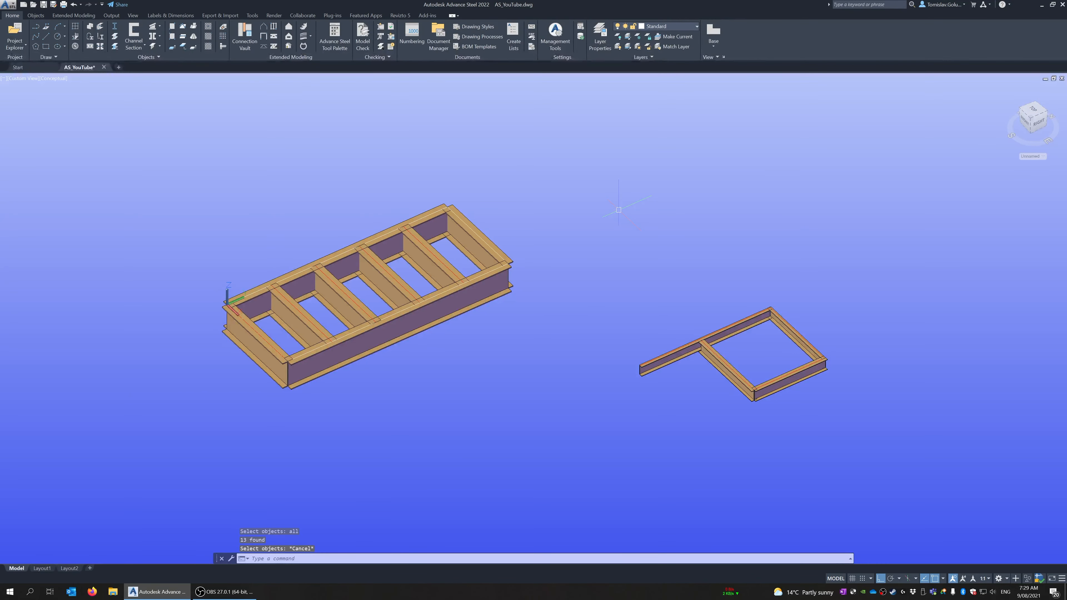